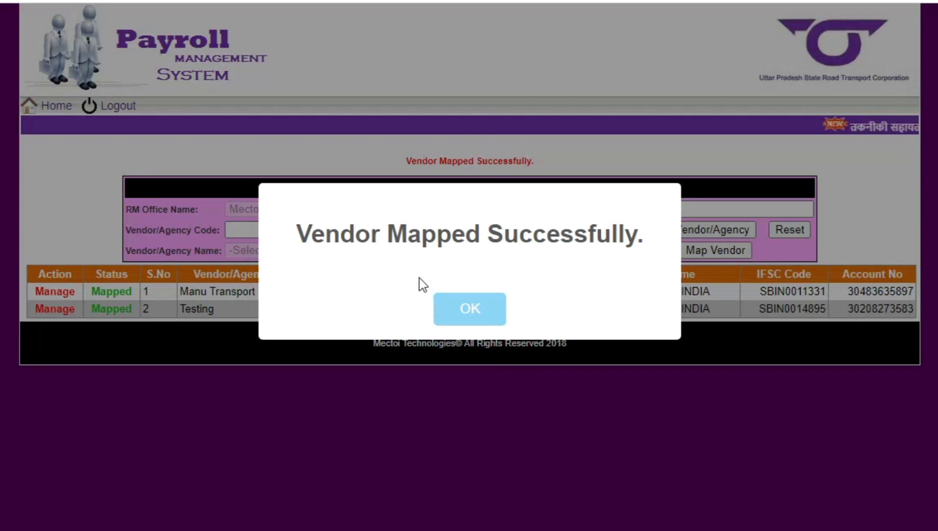
Dismiss the vendor mapping confirmation and open the new vendor/agency registration form to review its fields
{"action": "left_click", "coordinate": [462, 311]}
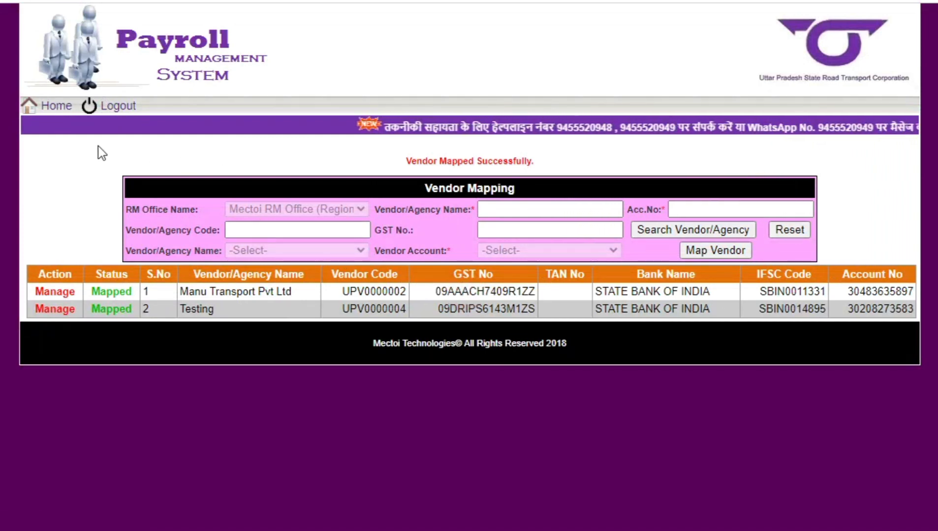
{"action": "left_click", "coordinate": [57, 107]}
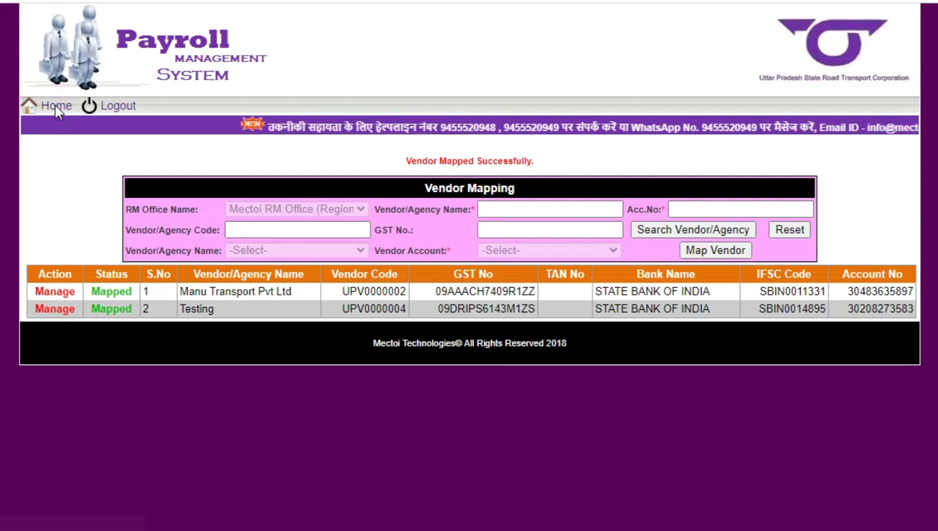
{"action": "mouse_move", "coordinate": [215, 156]}
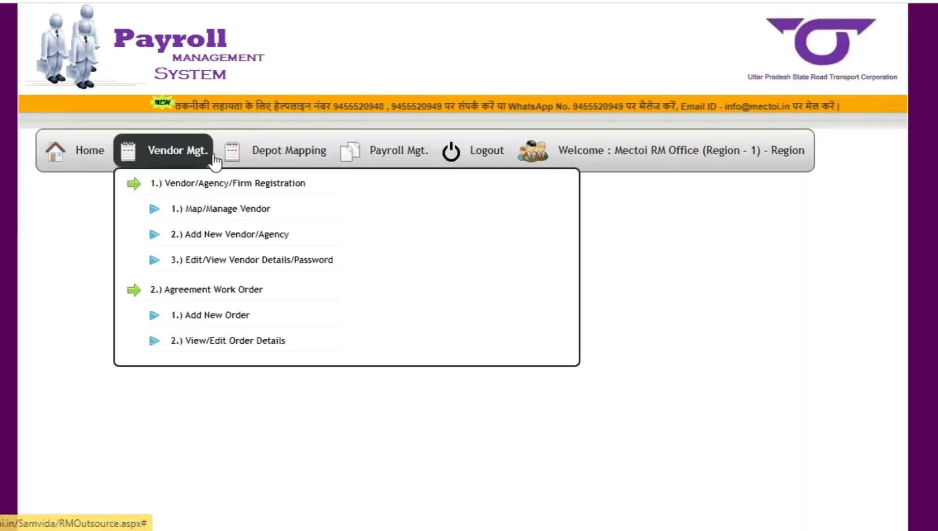
{"action": "left_click", "coordinate": [209, 235]}
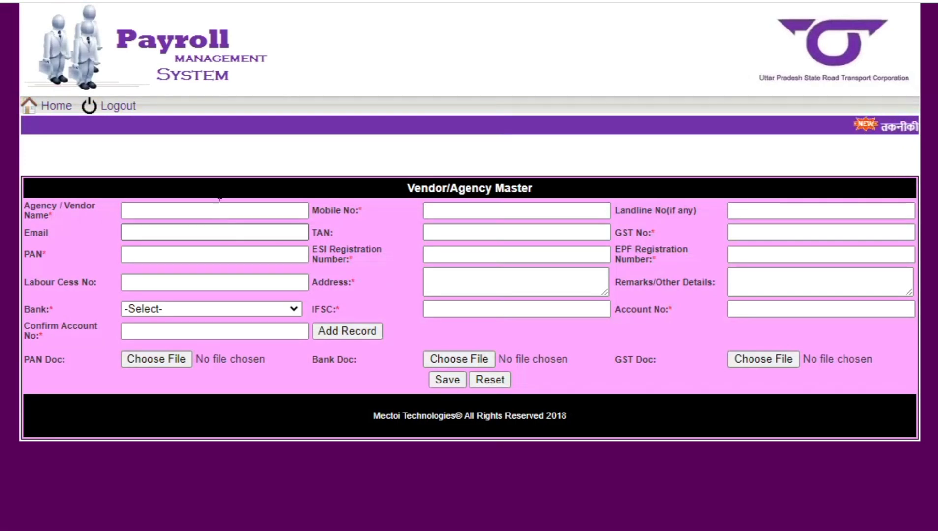
{"action": "left_click", "coordinate": [459, 210]}
{"action": "left_click", "coordinate": [670, 210]}
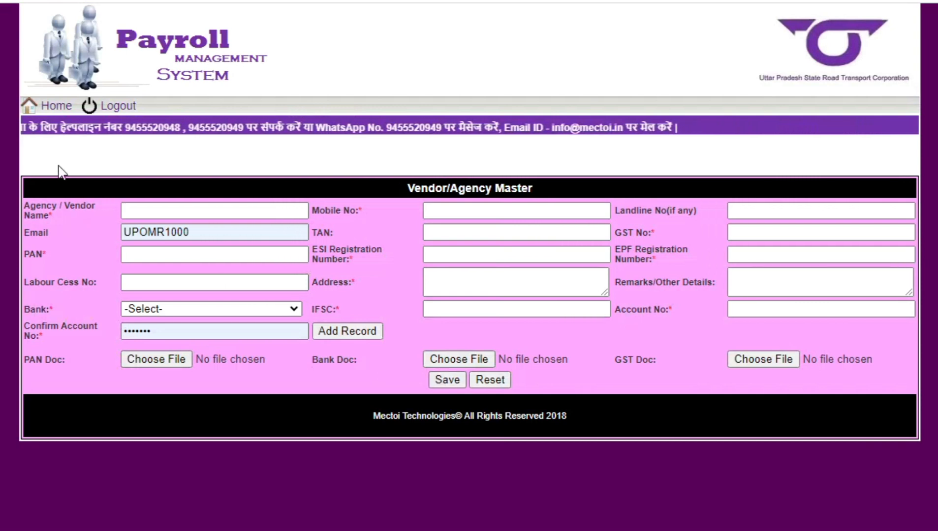
Open the vendor details and password page and list the details of all registered vendors
{"action": "left_click", "coordinate": [48, 107]}
{"action": "mouse_move", "coordinate": [172, 157]}
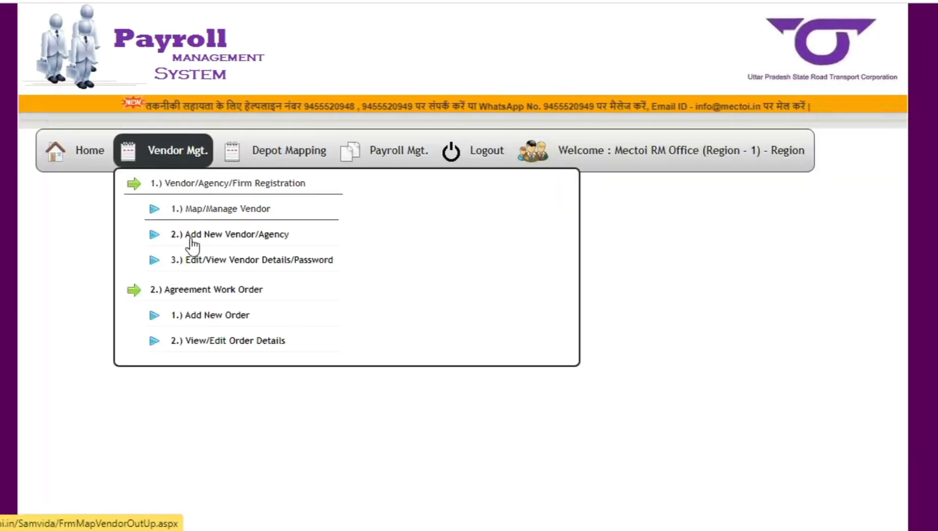
{"action": "left_click", "coordinate": [215, 258]}
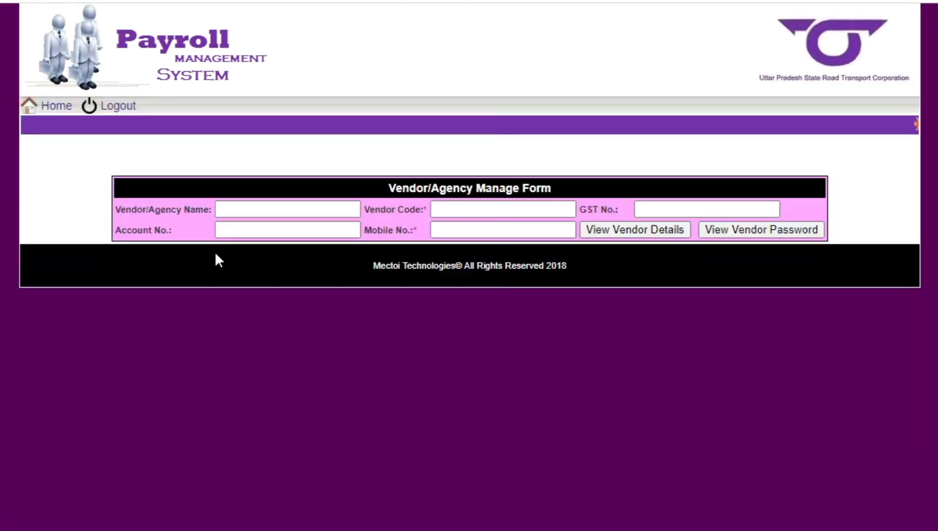
{"action": "left_click", "coordinate": [614, 235]}
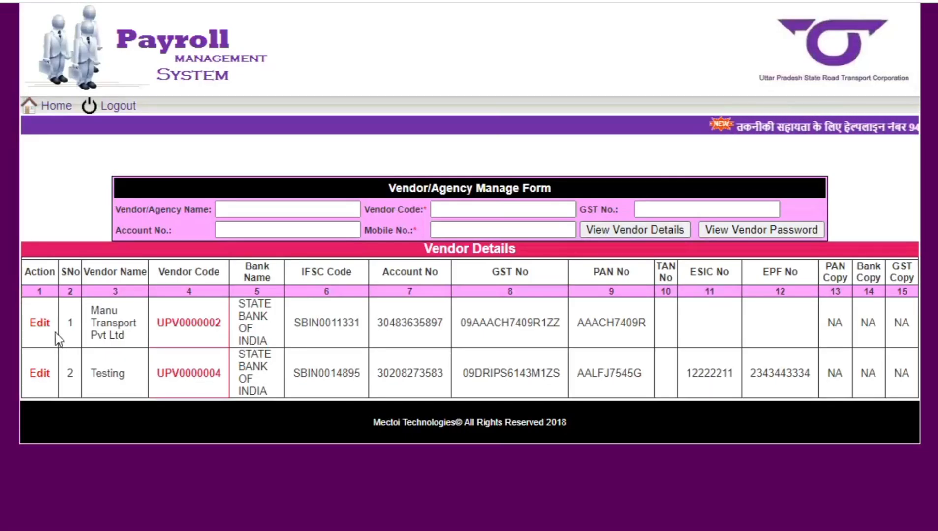
Open the Manu Transport Pvt Ltd vendor record for editing and review its details
{"action": "left_click", "coordinate": [747, 231]}
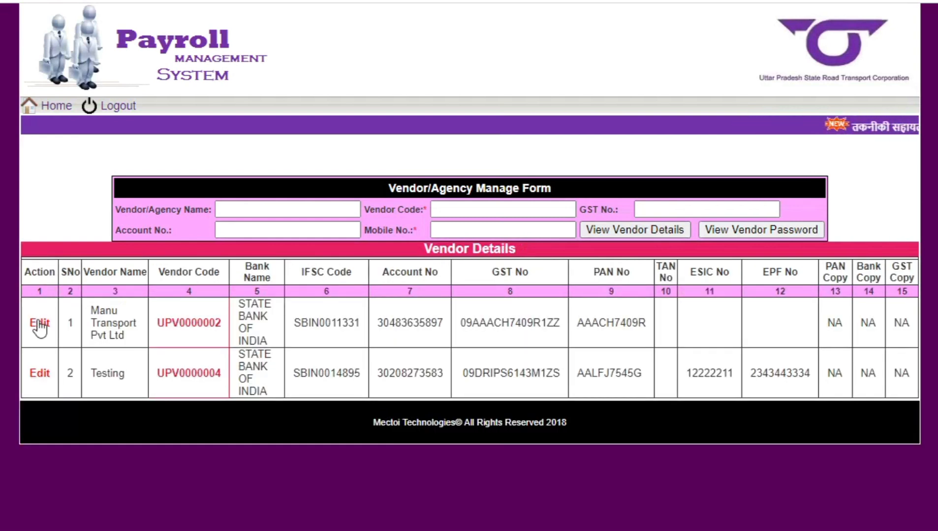
{"action": "left_click", "coordinate": [39, 324]}
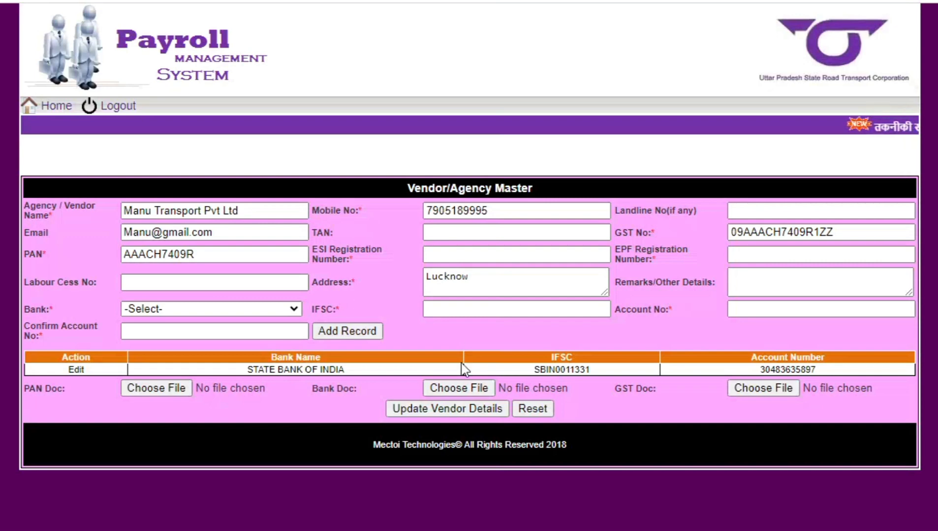
{"action": "left_click", "coordinate": [454, 415]}
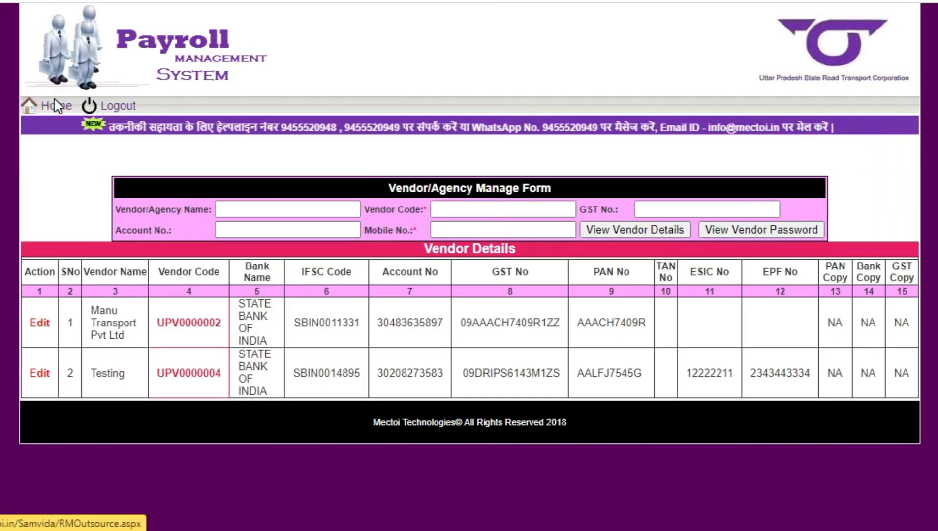
Start a new agreement work order with Manu Transport Pvt Ltd as the vendor/agency
{"action": "left_click", "coordinate": [55, 105]}
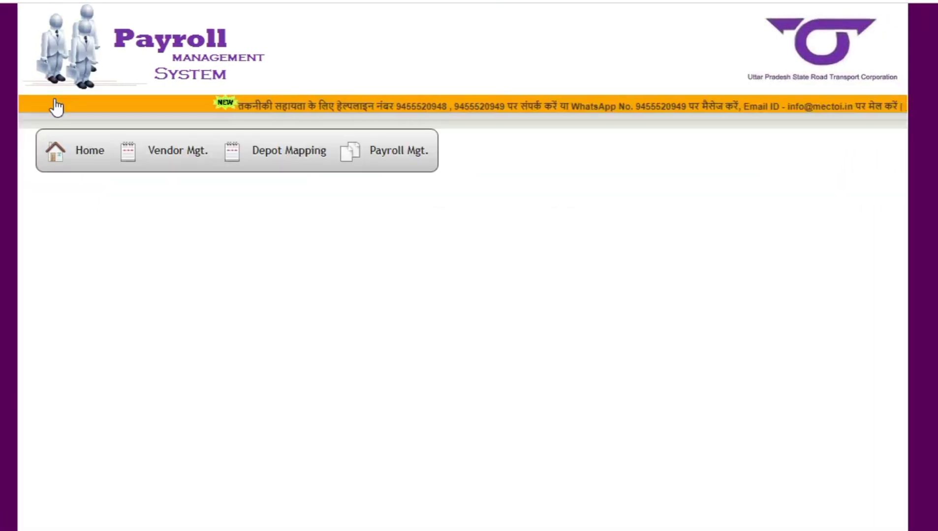
{"action": "mouse_move", "coordinate": [190, 155]}
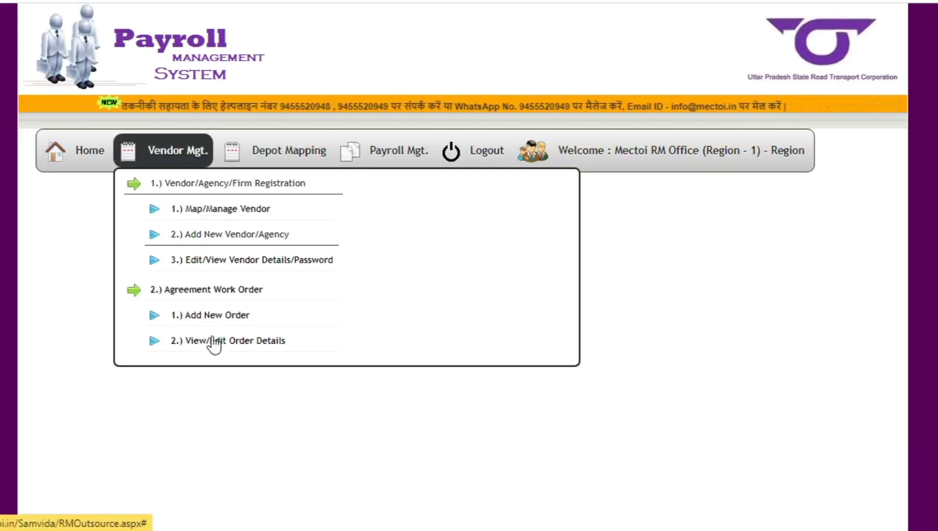
{"action": "left_click", "coordinate": [227, 318]}
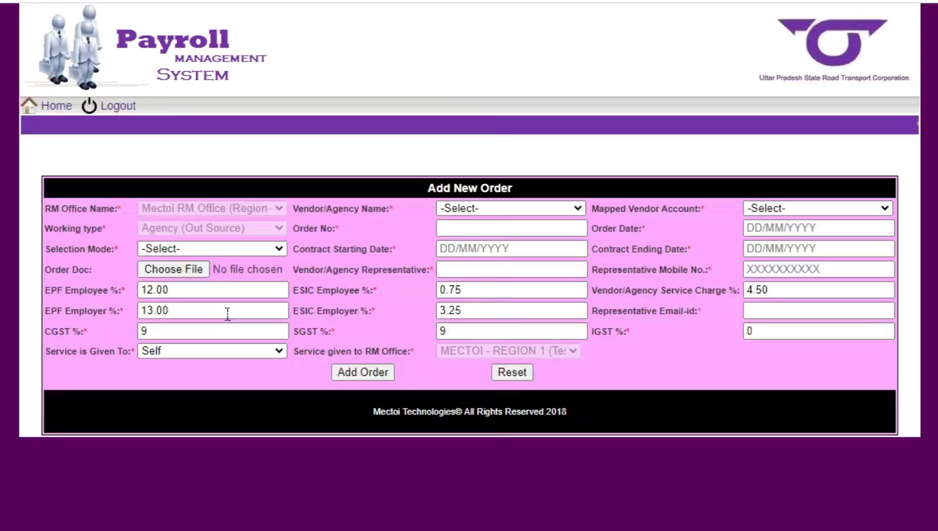
{"action": "left_click", "coordinate": [468, 210]}
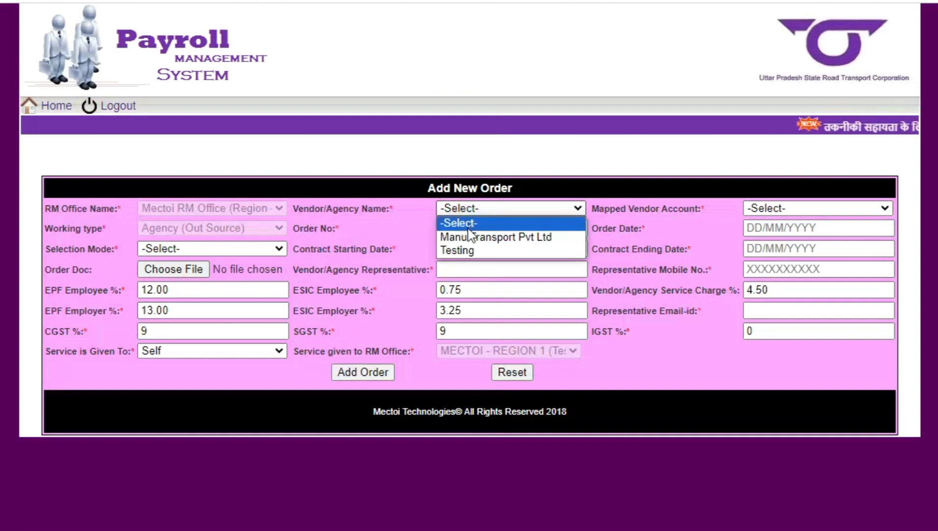
{"action": "left_click", "coordinate": [467, 236]}
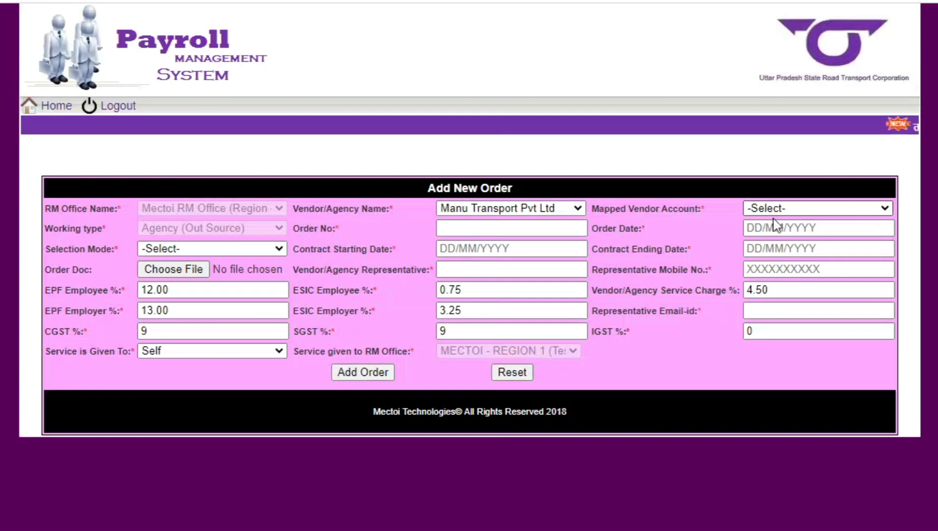
Select the mapped vendor account and enter the order number, order date 01/01/2023, GEM mode, contract dates 01/01/2023 to 31/12/2023 and the representative's contact details
{"action": "left_click", "coordinate": [777, 212]}
{"action": "left_click", "coordinate": [776, 237]}
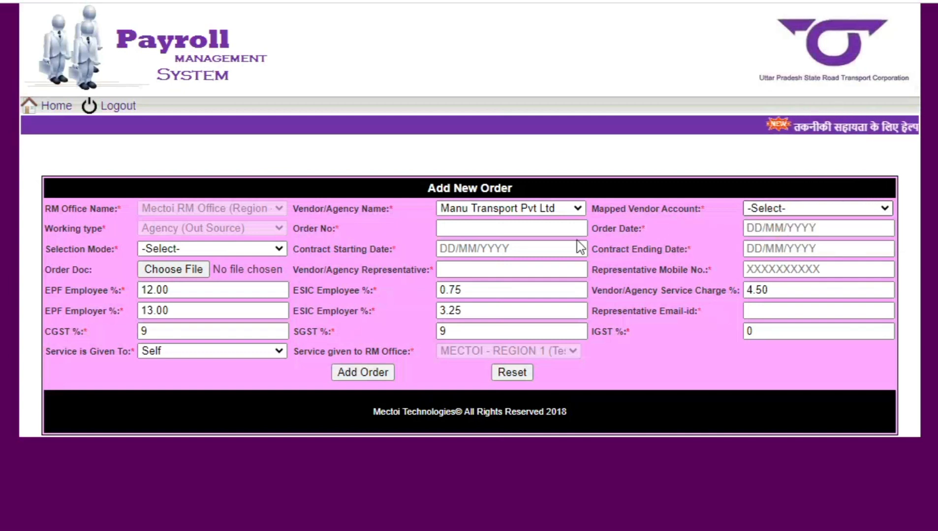
{"action": "left_click", "coordinate": [483, 225]}
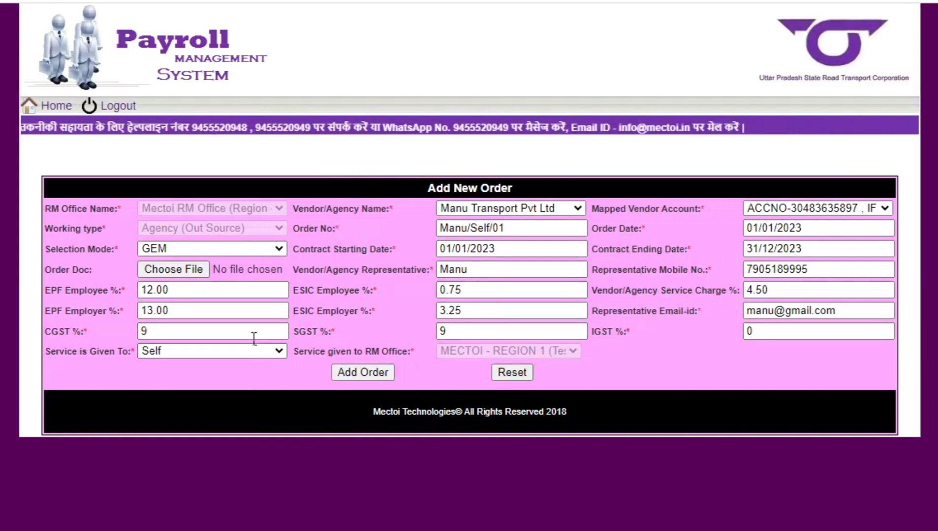
Switch the service recipient to Other to view the selectable RM offices, and set it back to Self
{"action": "left_click", "coordinate": [251, 356]}
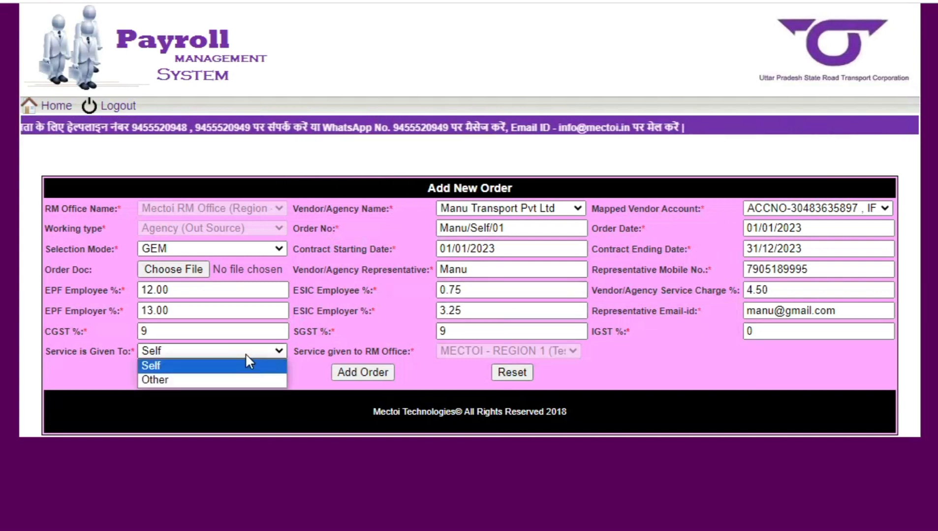
{"action": "left_click", "coordinate": [235, 383]}
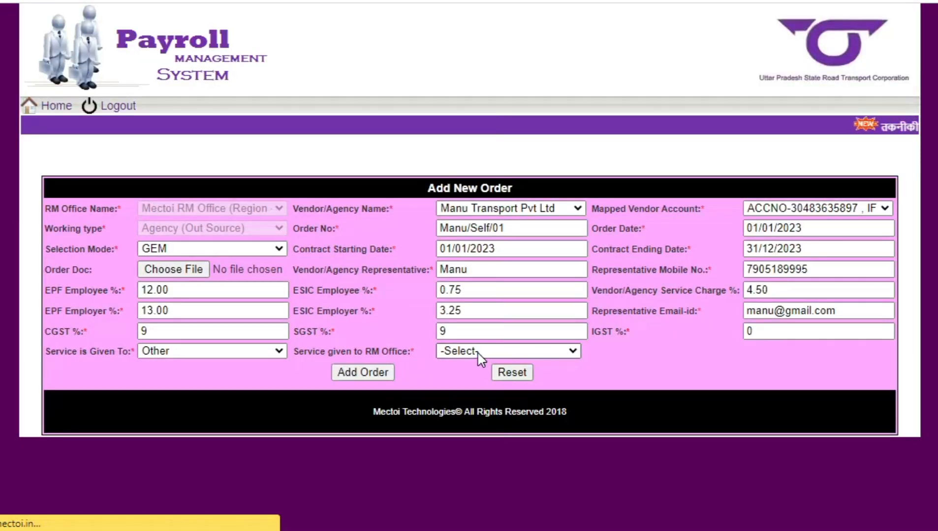
{"action": "left_click", "coordinate": [477, 352]}
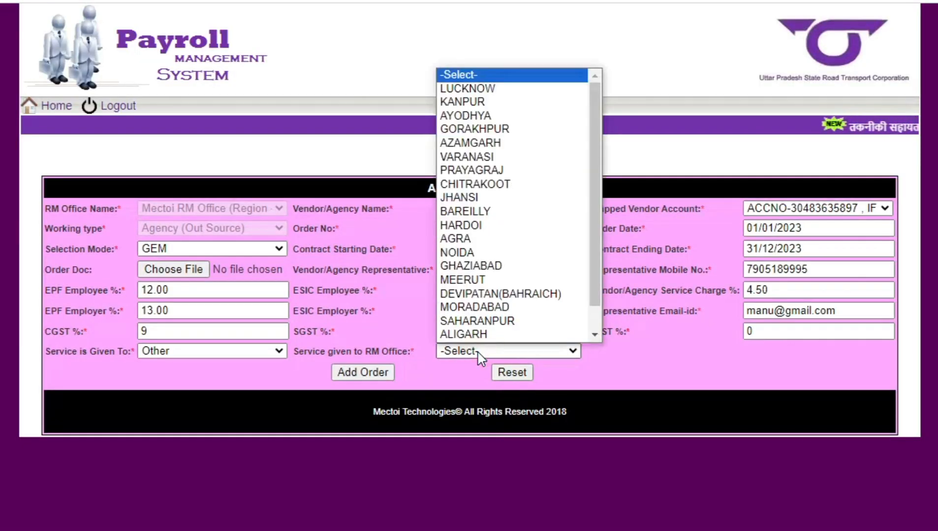
{"action": "left_click", "coordinate": [478, 353]}
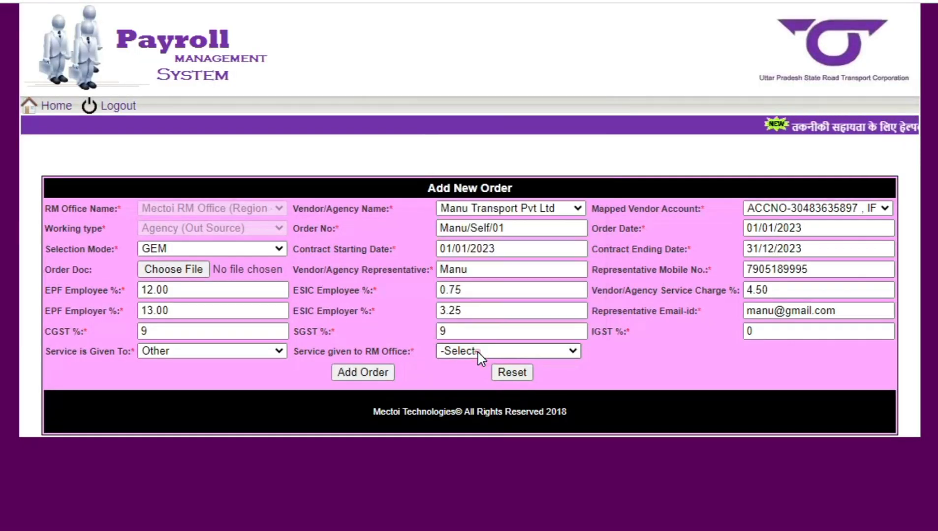
{"action": "left_click", "coordinate": [268, 351]}
{"action": "left_click", "coordinate": [241, 367]}
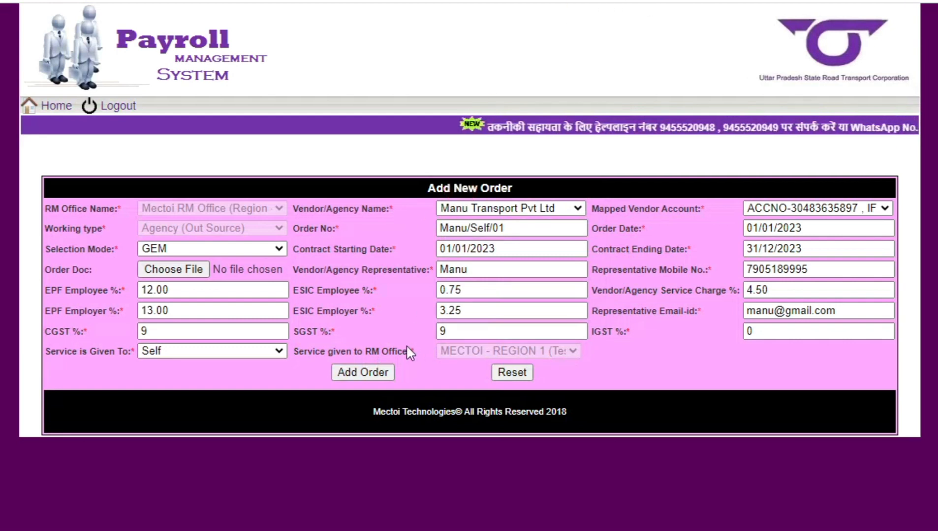
Add the completed work order for Manu Transport Pvt Ltd and acknowledge the confirmation
{"action": "left_click", "coordinate": [384, 370]}
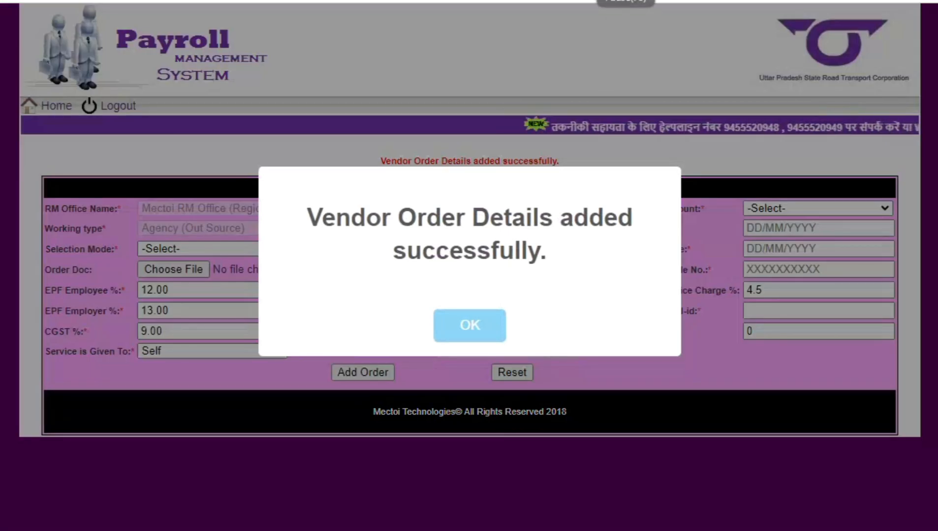
{"action": "mouse_move", "coordinate": [286, 530]}
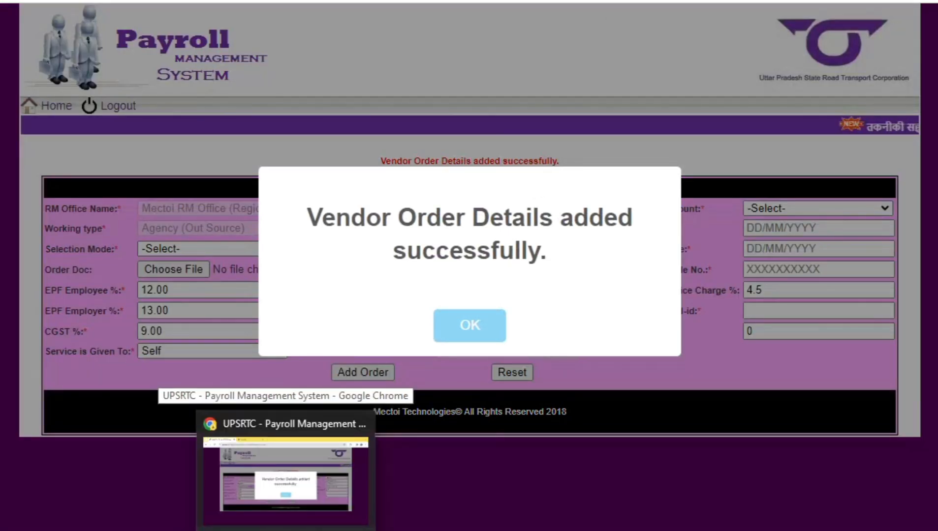
{"action": "left_click", "coordinate": [460, 325]}
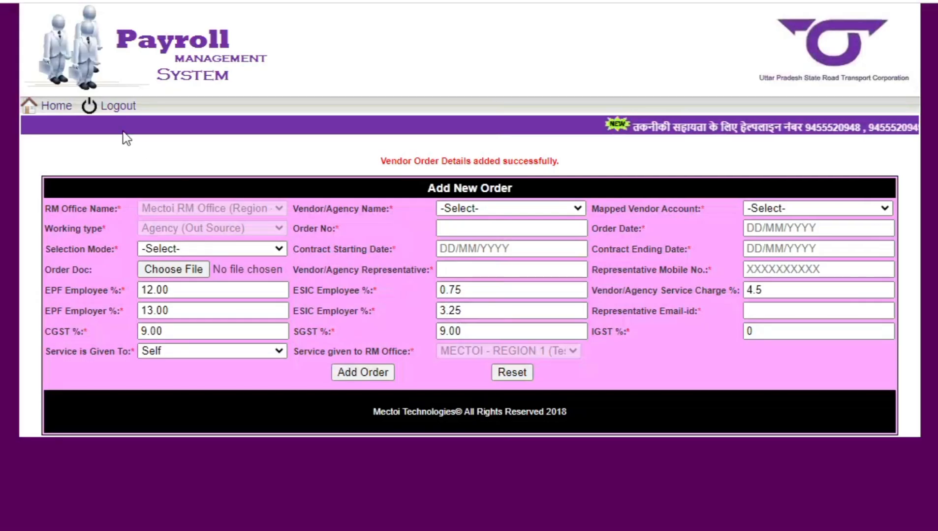
Open the agreement work order management page, list the order details and look through the table's columns
{"action": "left_click", "coordinate": [60, 116]}
{"action": "mouse_move", "coordinate": [193, 160]}
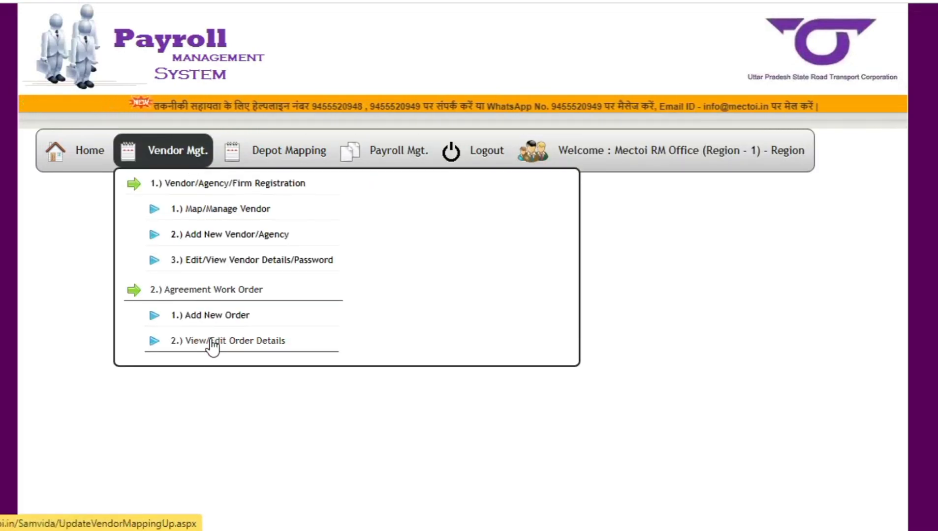
{"action": "left_click", "coordinate": [212, 344]}
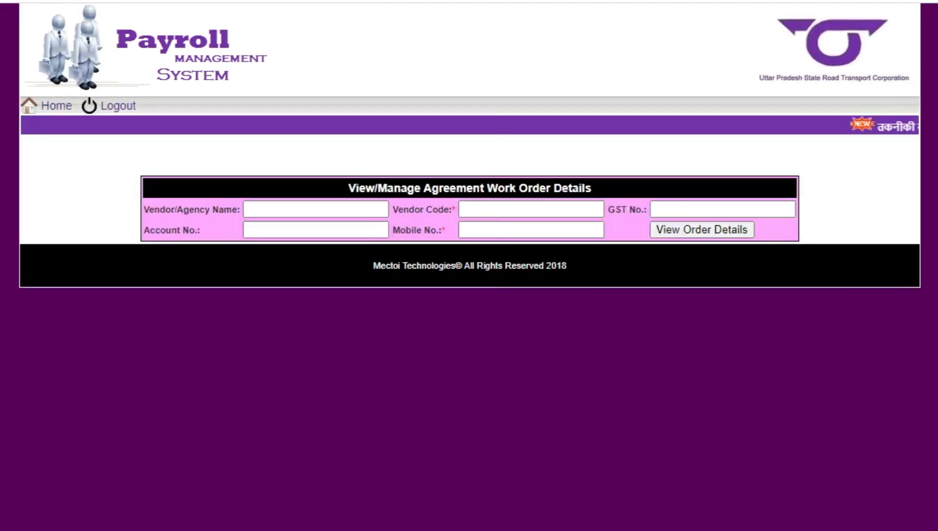
{"action": "left_click", "coordinate": [695, 229]}
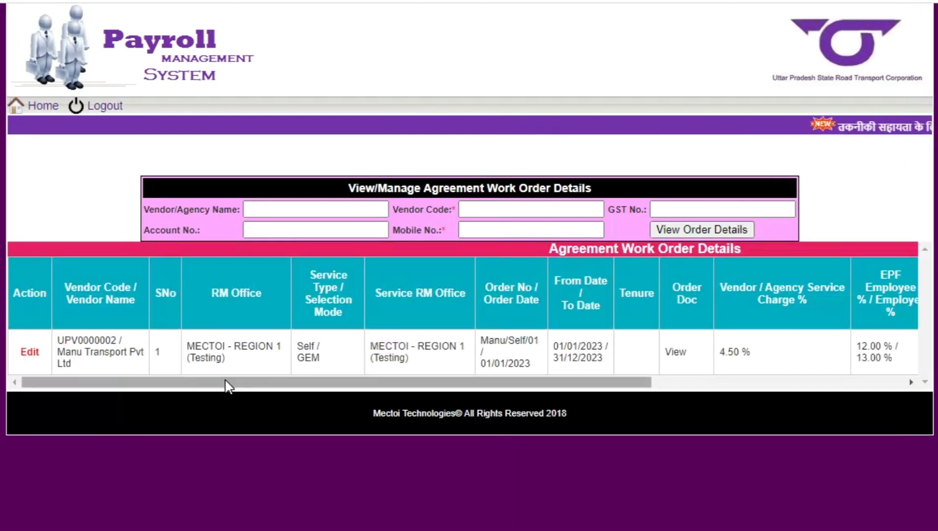
{"action": "left_click_drag", "start_coordinate": [227, 383], "coordinate": [115, 376]}
Open the Manu Transport Pvt Ltd work order for editing and update it with its existing values
{"action": "left_click", "coordinate": [32, 353]}
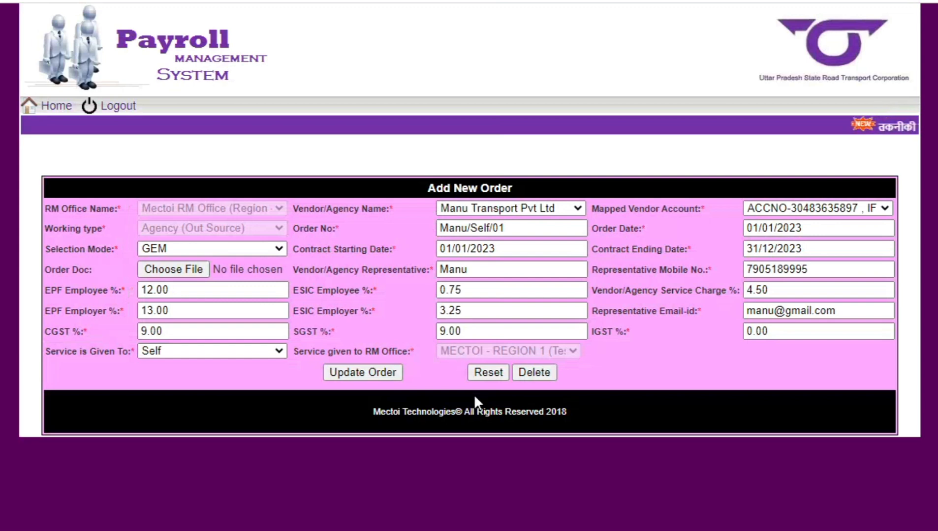
{"action": "left_click", "coordinate": [378, 372]}
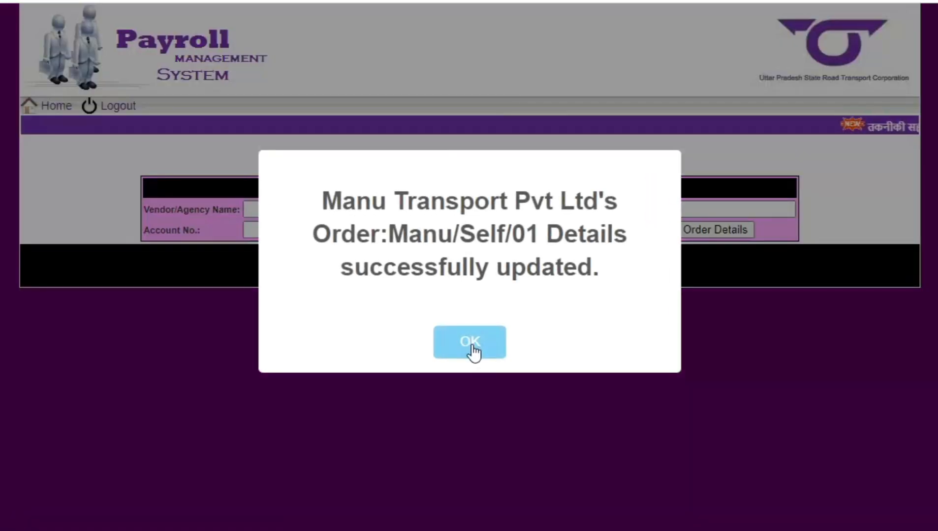
{"action": "left_click", "coordinate": [471, 351]}
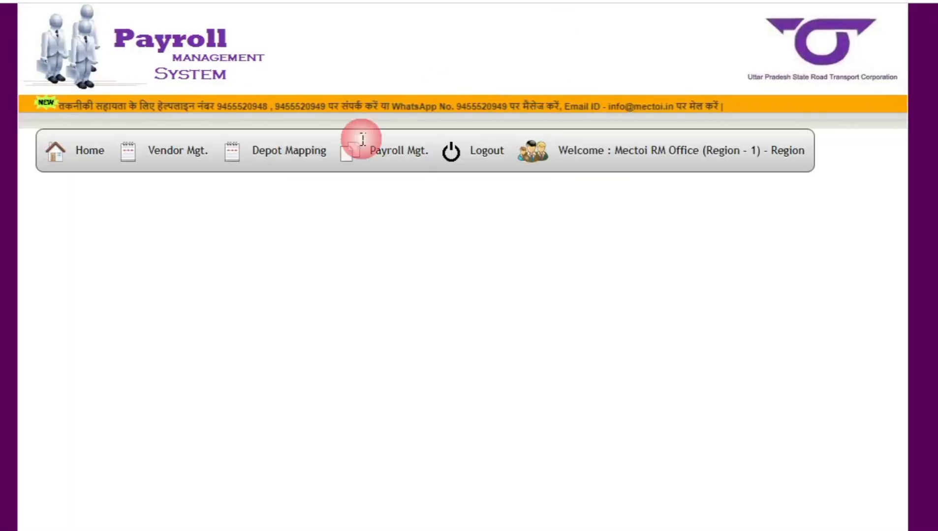
Open the page for adding a depot-order mapping and set the service type to Service Provided to Self Region and Other Region
{"action": "mouse_move", "coordinate": [298, 156]}
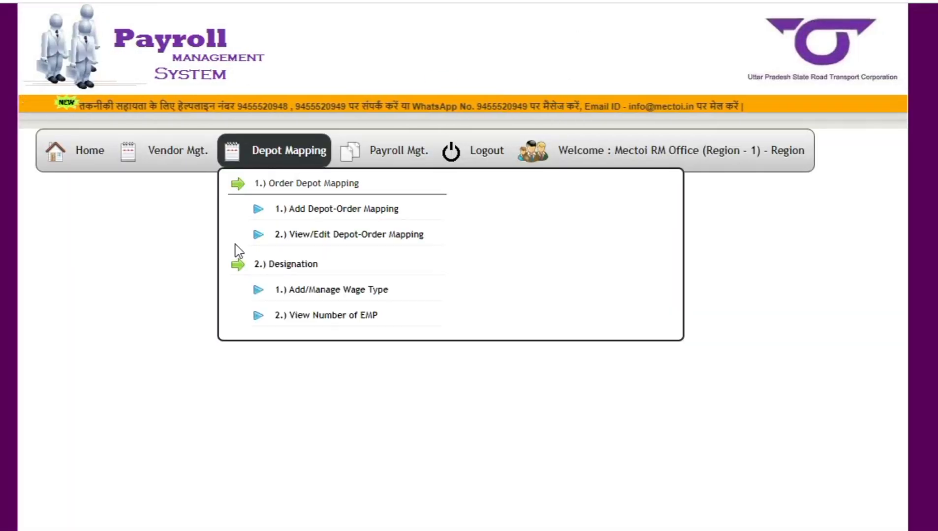
{"action": "left_click", "coordinate": [311, 216]}
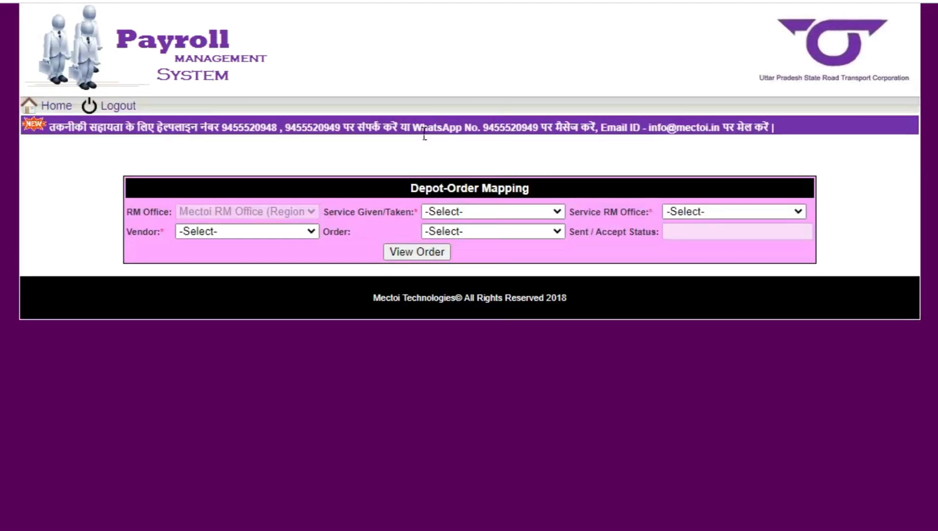
{"action": "left_click", "coordinate": [474, 217]}
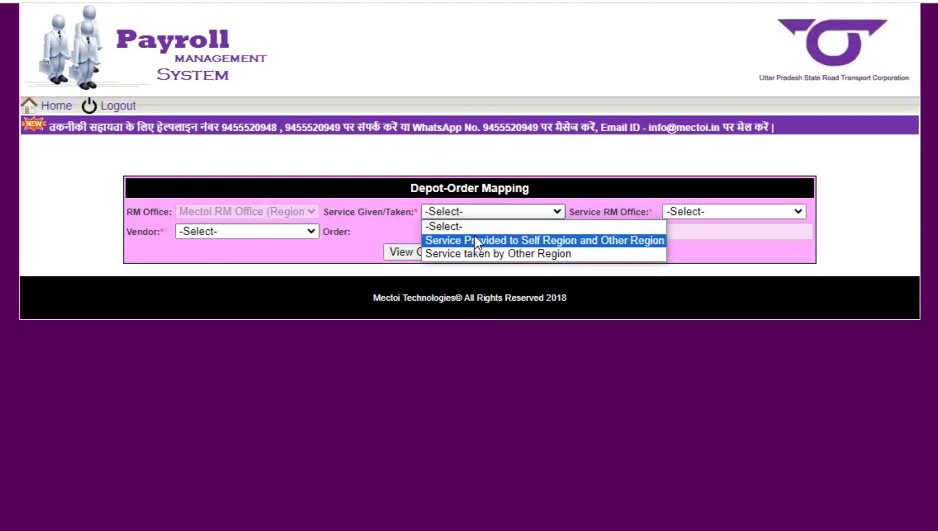
{"action": "left_click", "coordinate": [473, 238]}
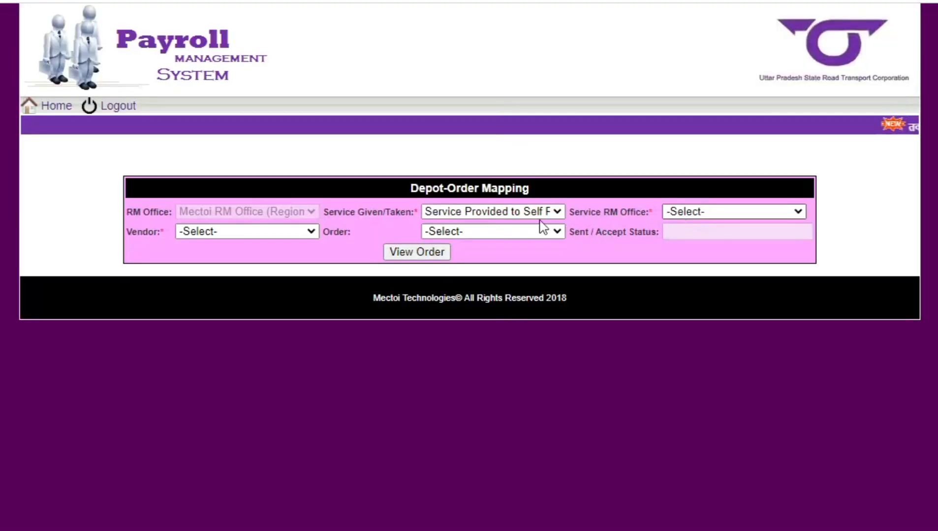
{"action": "left_click", "coordinate": [543, 212]}
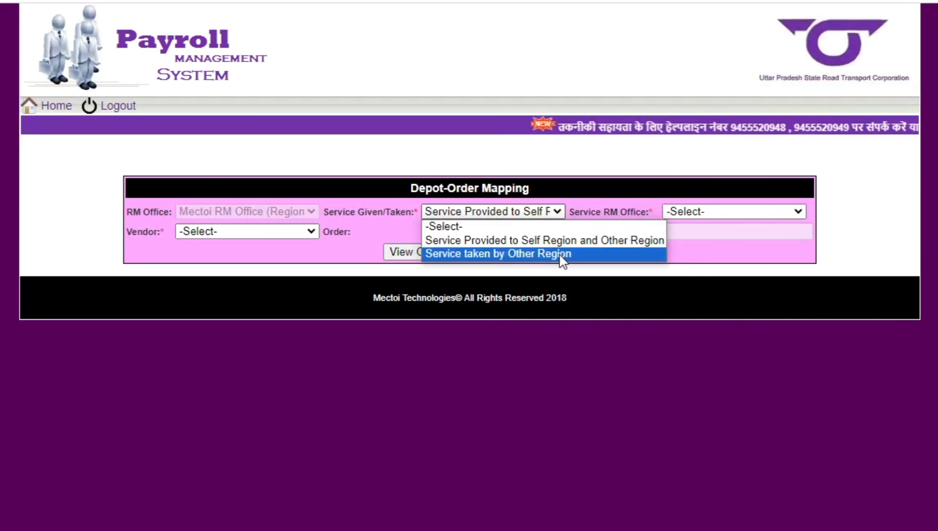
{"action": "left_click", "coordinate": [574, 242]}
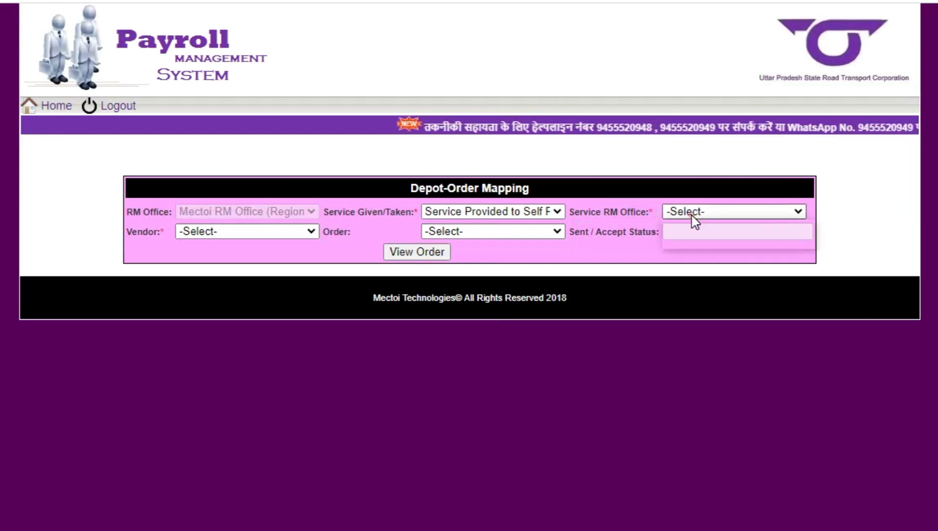
List the depots for Manu Transport Pvt Ltd's self work order, with MECTOI - REGION 1 (Testing) as the service RM office
{"action": "left_click", "coordinate": [695, 219]}
{"action": "left_click", "coordinate": [696, 242]}
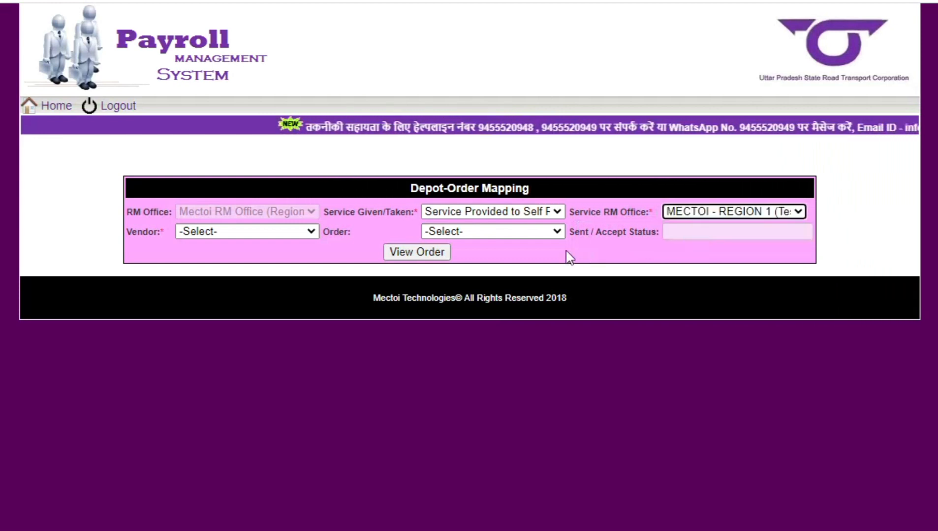
{"action": "left_click", "coordinate": [280, 235]}
{"action": "left_click", "coordinate": [271, 260]}
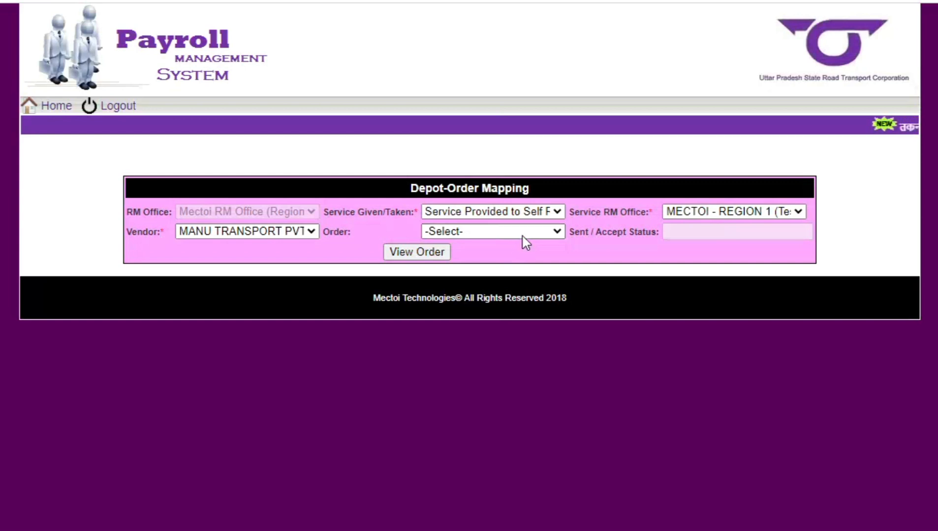
{"action": "left_click", "coordinate": [523, 234]}
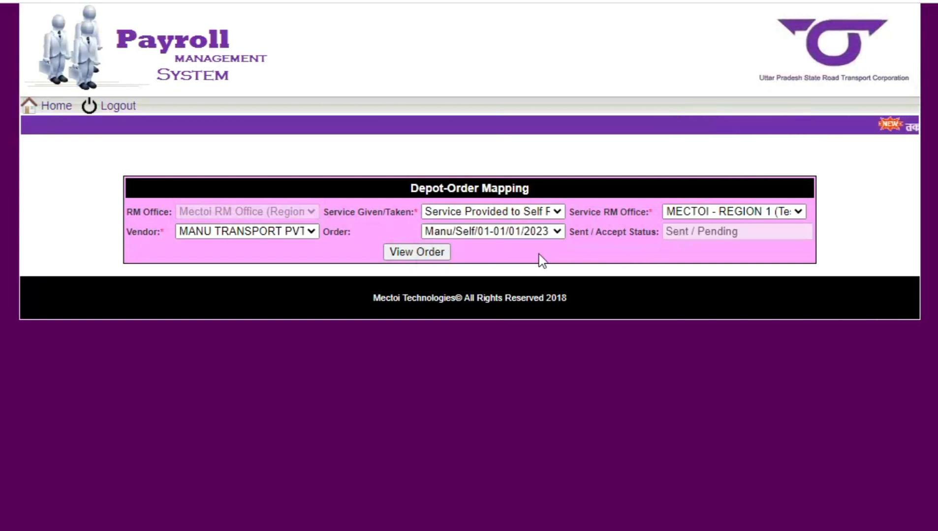
{"action": "left_click", "coordinate": [421, 255]}
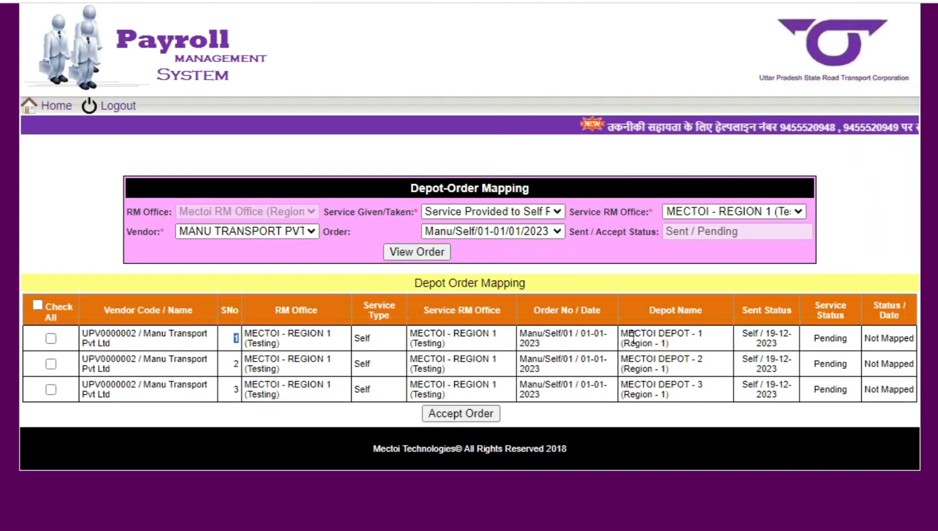
Select all the listed depots, accept the order to map them and acknowledge the confirmation
{"action": "left_click_drag", "start_coordinate": [633, 338], "coordinate": [683, 339]}
{"action": "left_click_drag", "start_coordinate": [641, 360], "coordinate": [694, 386]}
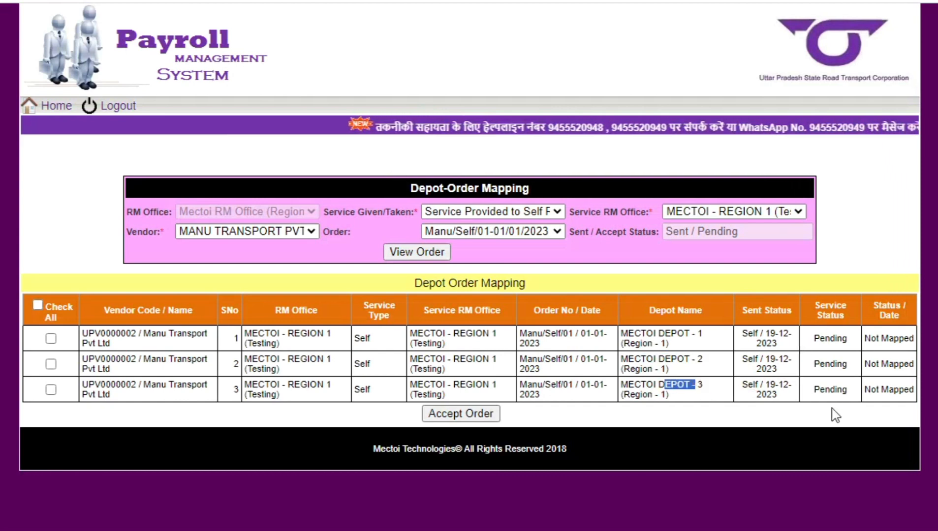
{"action": "left_click", "coordinate": [38, 303]}
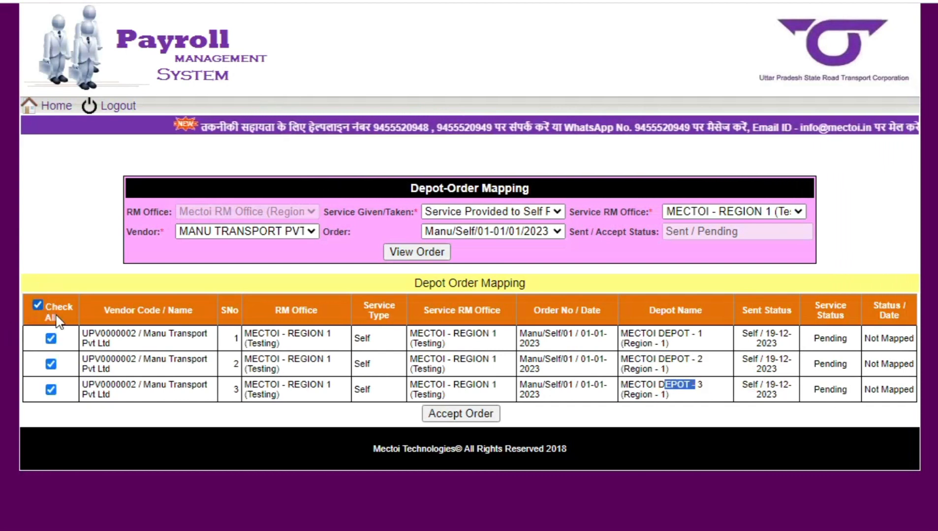
{"action": "left_click", "coordinate": [454, 414]}
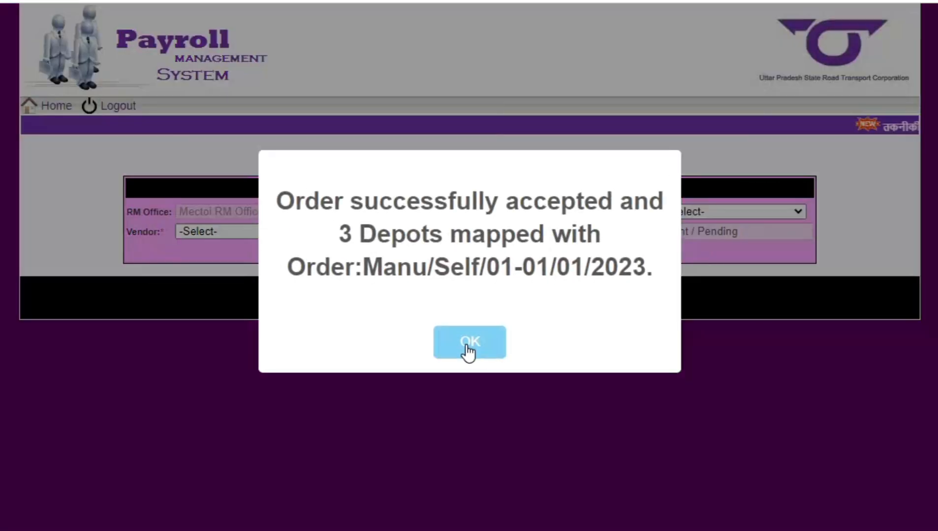
{"action": "left_click", "coordinate": [468, 349]}
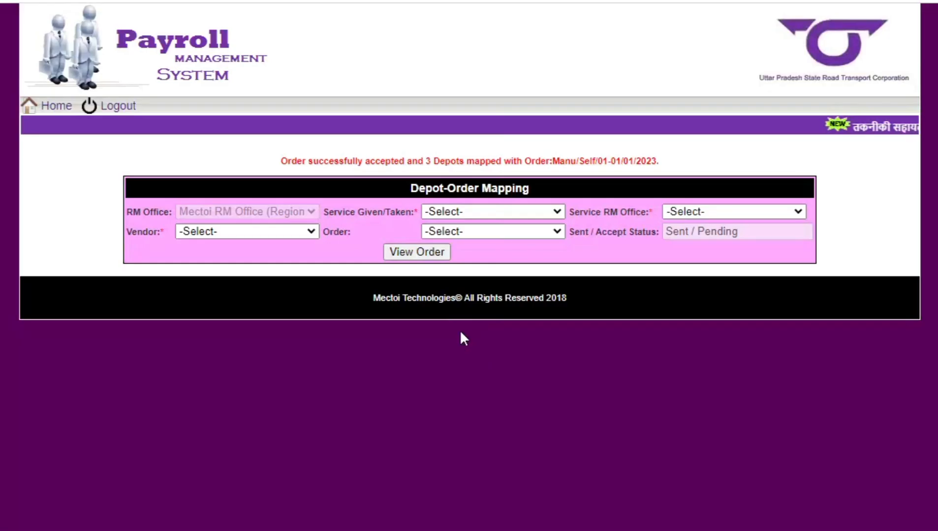
Look up the same Manu Transport Pvt Ltd order again under MECTOI - REGION 1 (Testing) to check for unmapped depots, and dismiss the message
{"action": "left_click", "coordinate": [464, 213]}
{"action": "left_click", "coordinate": [458, 245]}
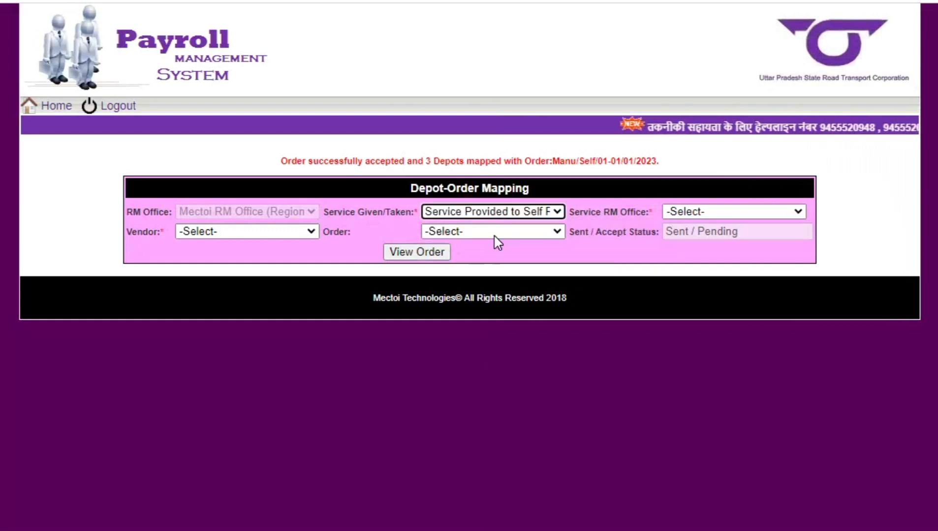
{"action": "left_click", "coordinate": [684, 217]}
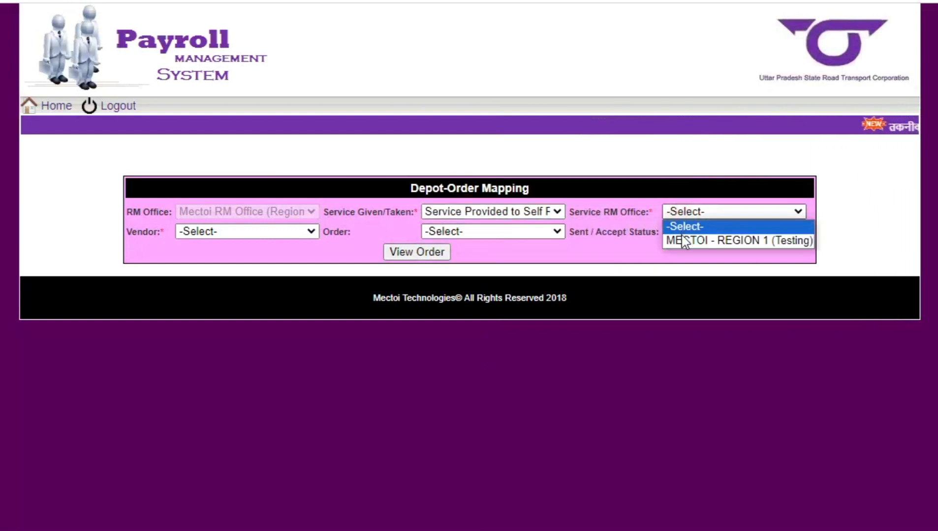
{"action": "left_click", "coordinate": [662, 240]}
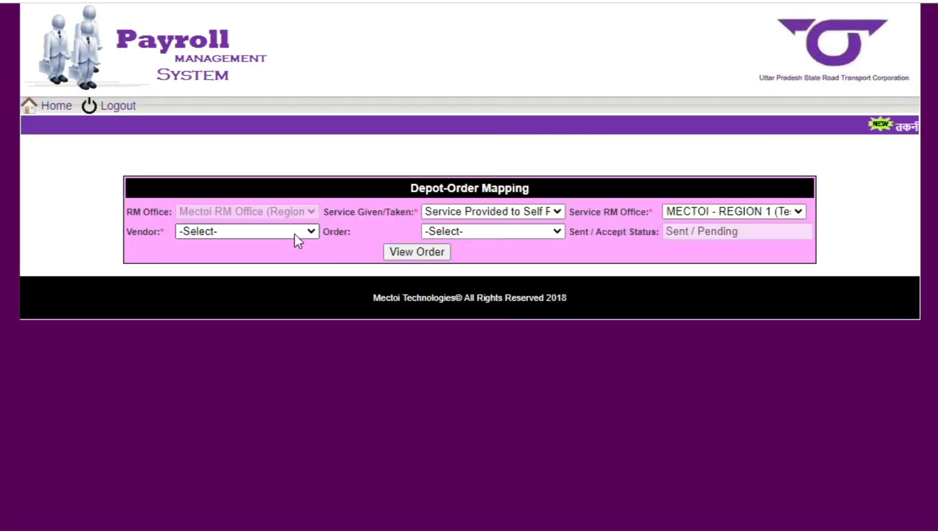
{"action": "left_click", "coordinate": [292, 237]}
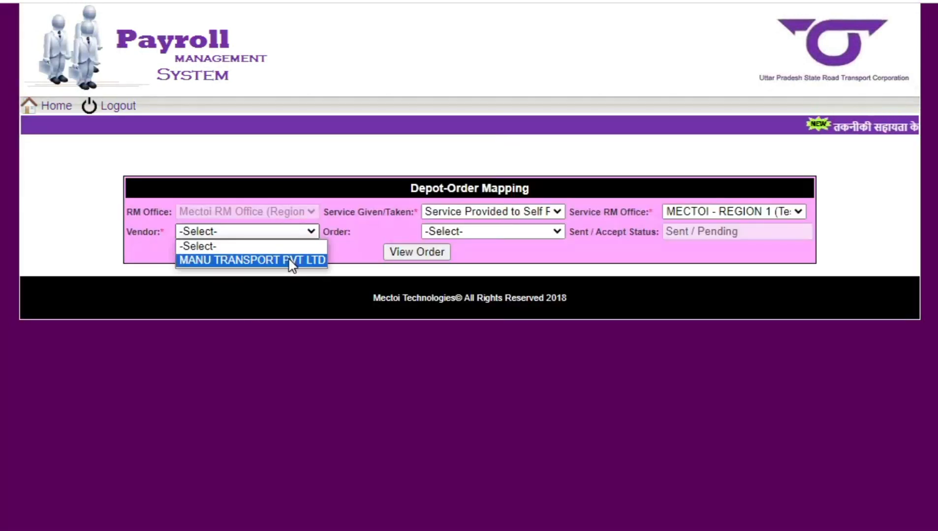
{"action": "left_click", "coordinate": [291, 261]}
{"action": "left_click", "coordinate": [498, 238]}
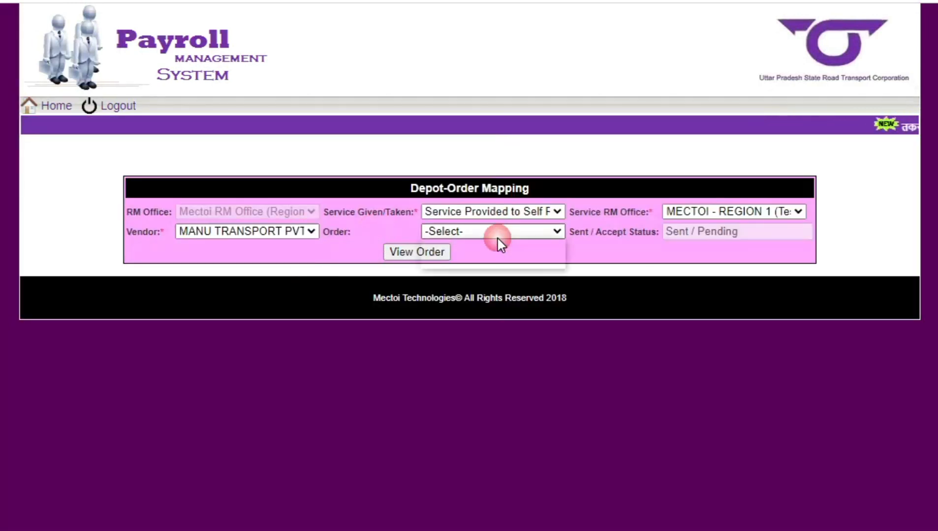
{"action": "left_click", "coordinate": [497, 260]}
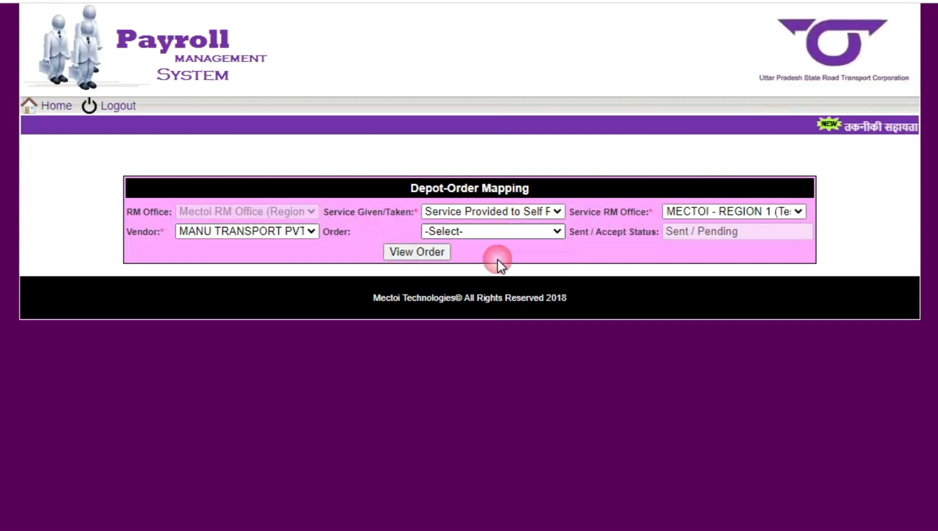
{"action": "left_click", "coordinate": [433, 253]}
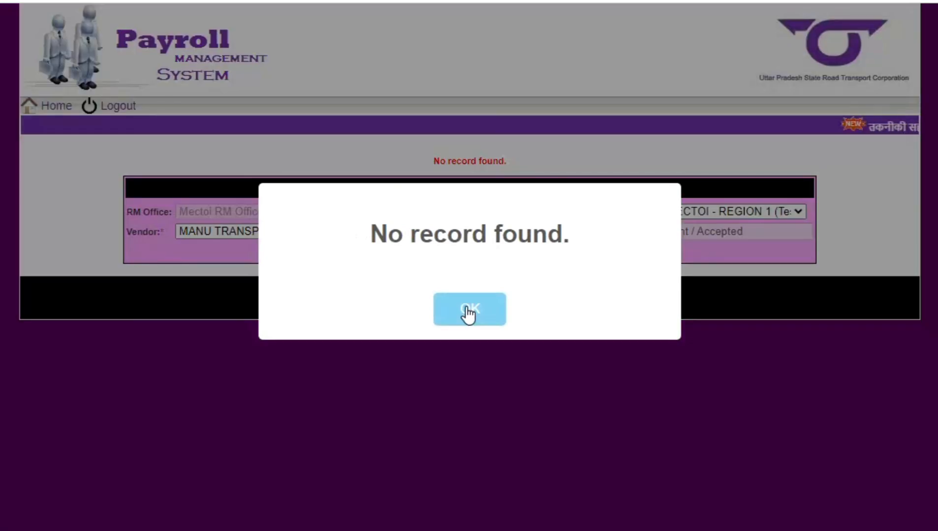
{"action": "left_click", "coordinate": [469, 309]}
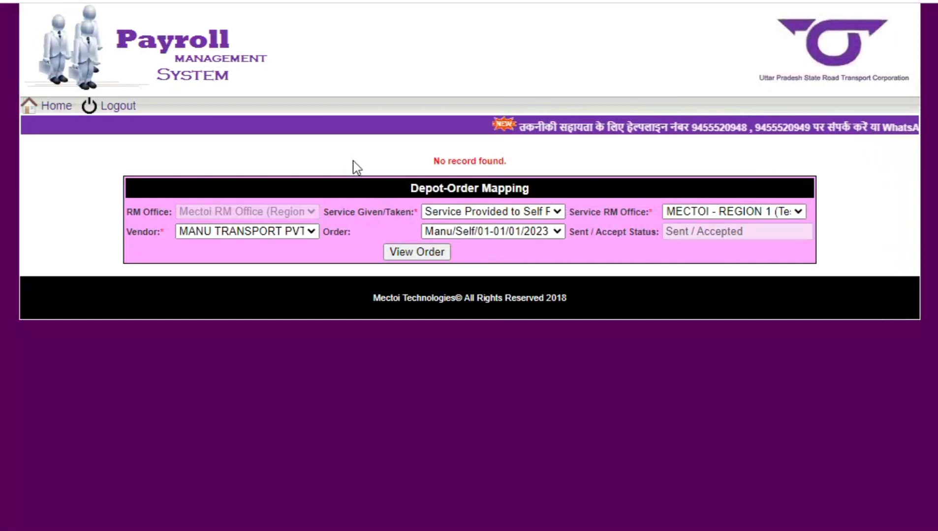
Open the View/Edit Depot-Order Mapping page and choose Service Provided to Self Region and Other Region with MECTOI - REGION 1 (Testing) as service RM office
{"action": "left_click", "coordinate": [58, 109]}
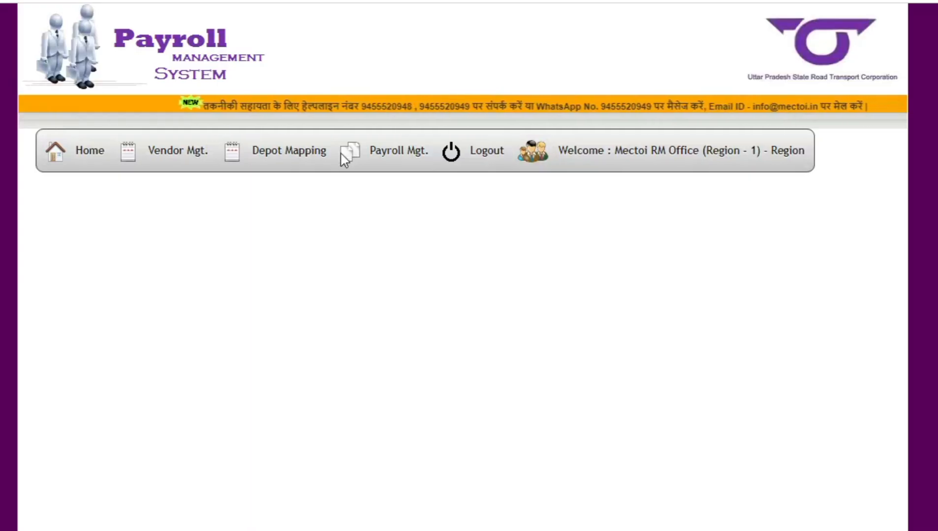
{"action": "mouse_move", "coordinate": [310, 166]}
{"action": "left_click", "coordinate": [313, 236]}
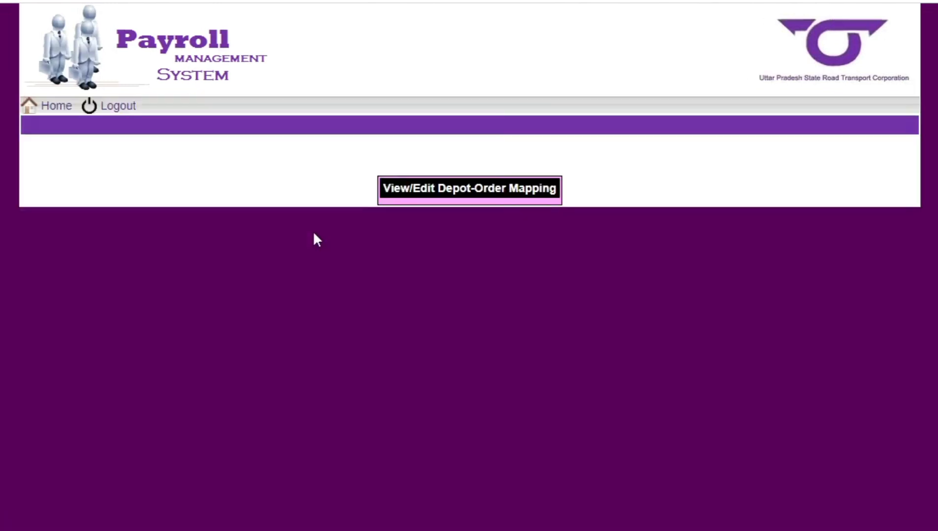
{"action": "left_click", "coordinate": [457, 213]}
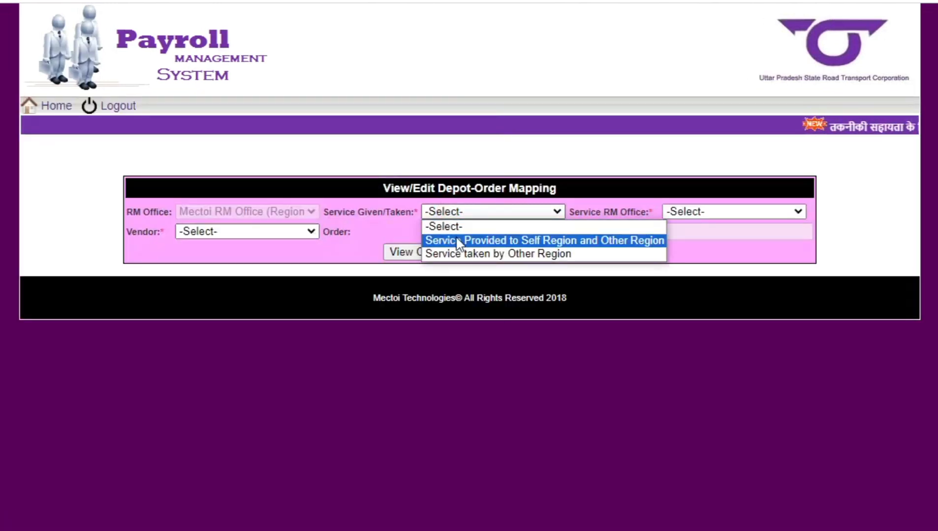
{"action": "left_click", "coordinate": [494, 235]}
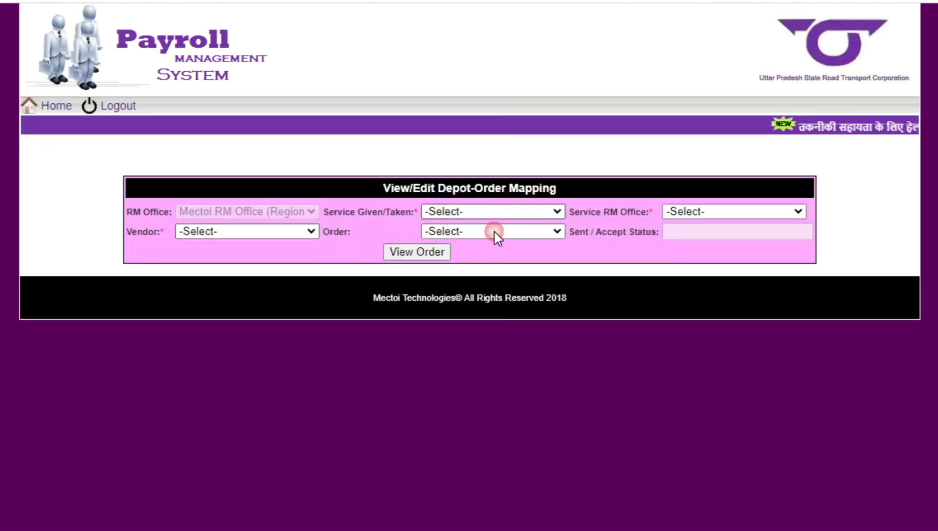
{"action": "left_click", "coordinate": [687, 213]}
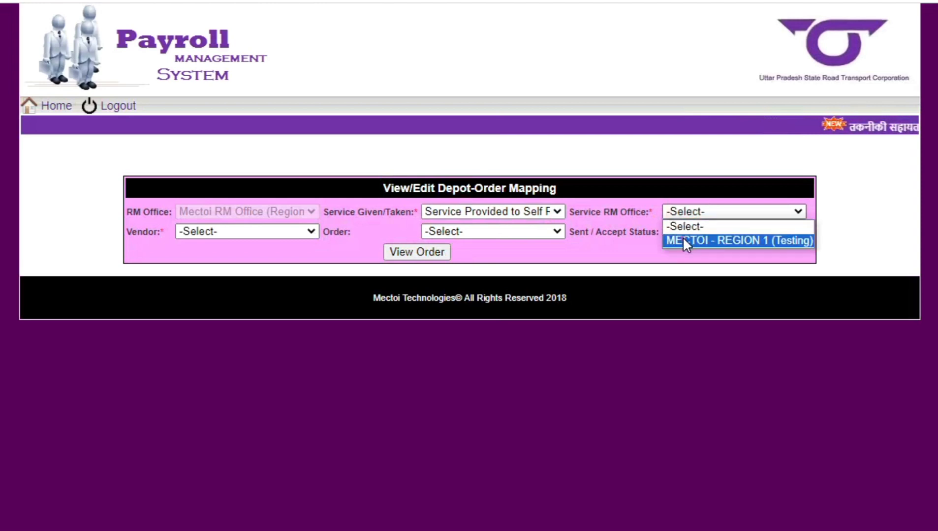
{"action": "left_click", "coordinate": [682, 238]}
Choose vendor Manu Transport Pvt Ltd and its self work order, and list the order's depot mappings
{"action": "left_click", "coordinate": [268, 234]}
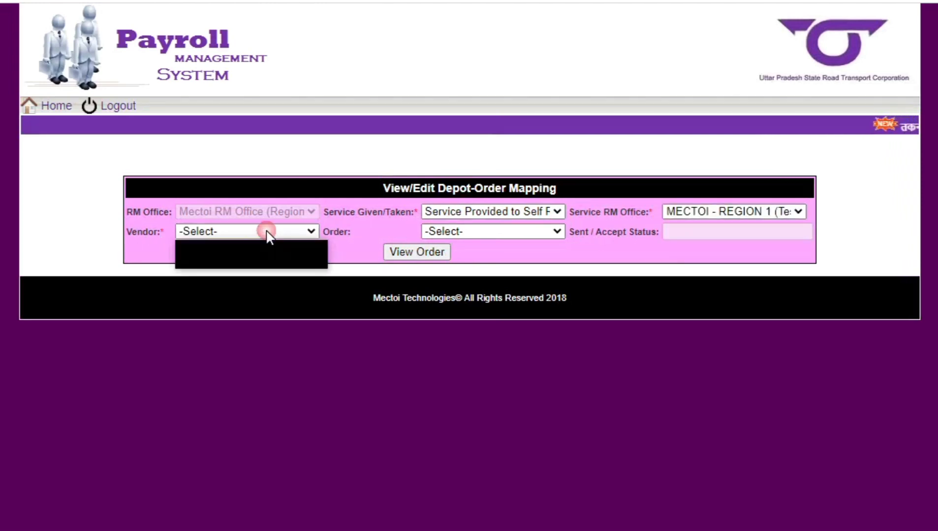
{"action": "left_click", "coordinate": [266, 261]}
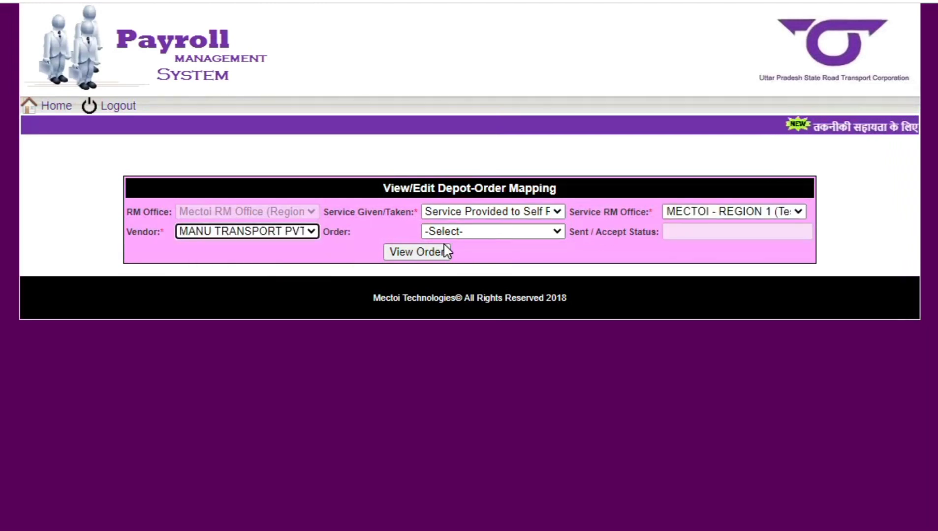
{"action": "left_click", "coordinate": [507, 234]}
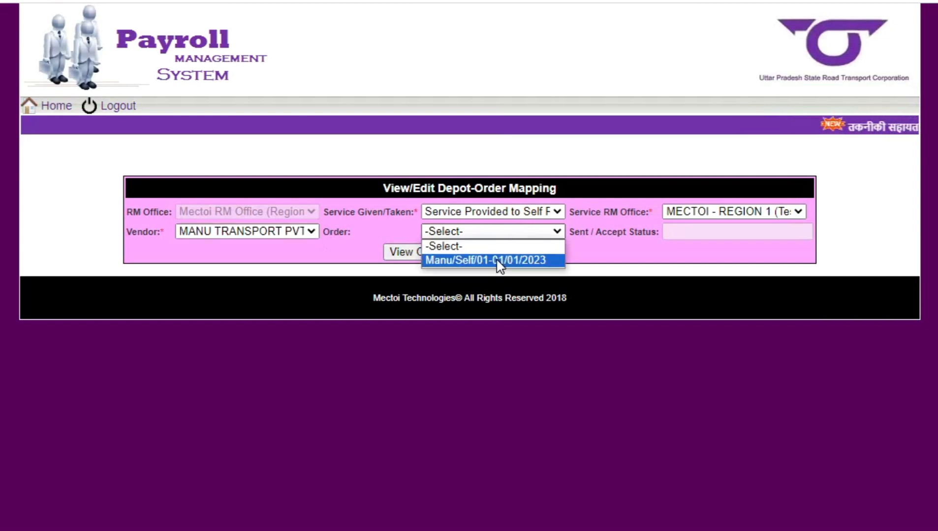
{"action": "left_click", "coordinate": [499, 260]}
{"action": "left_click", "coordinate": [422, 253]}
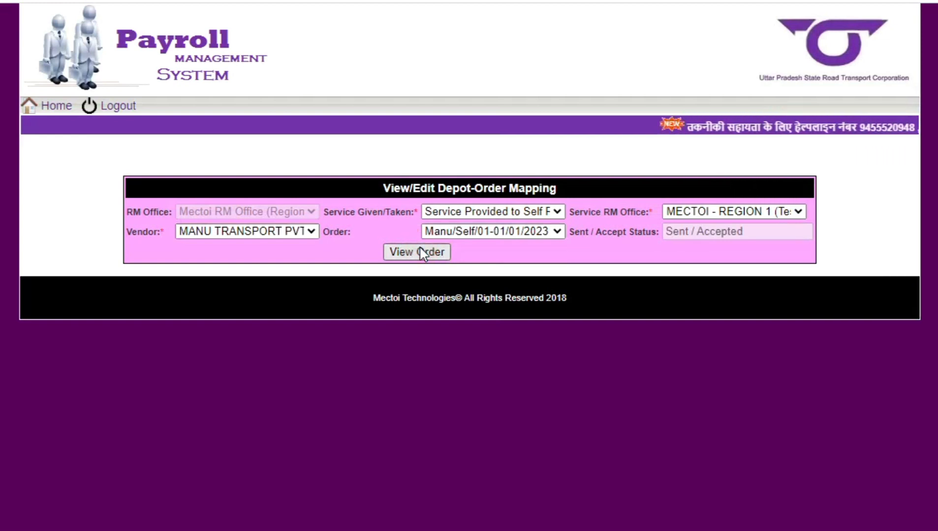
{"action": "left_click", "coordinate": [423, 253]}
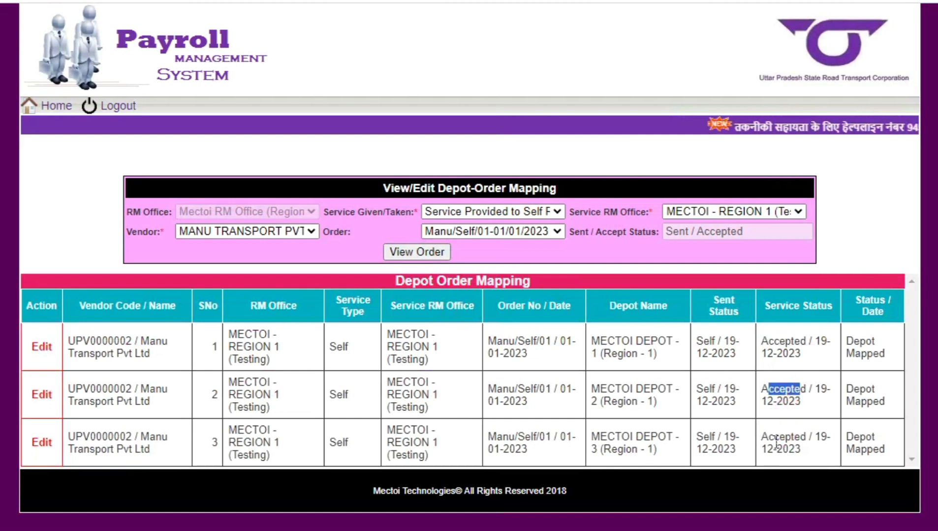
Check the service status and mapping status of each listed depot, and return to the home page
{"action": "left_click_drag", "start_coordinate": [768, 439], "coordinate": [791, 437]}
{"action": "left_click_drag", "start_coordinate": [853, 341], "coordinate": [875, 341]}
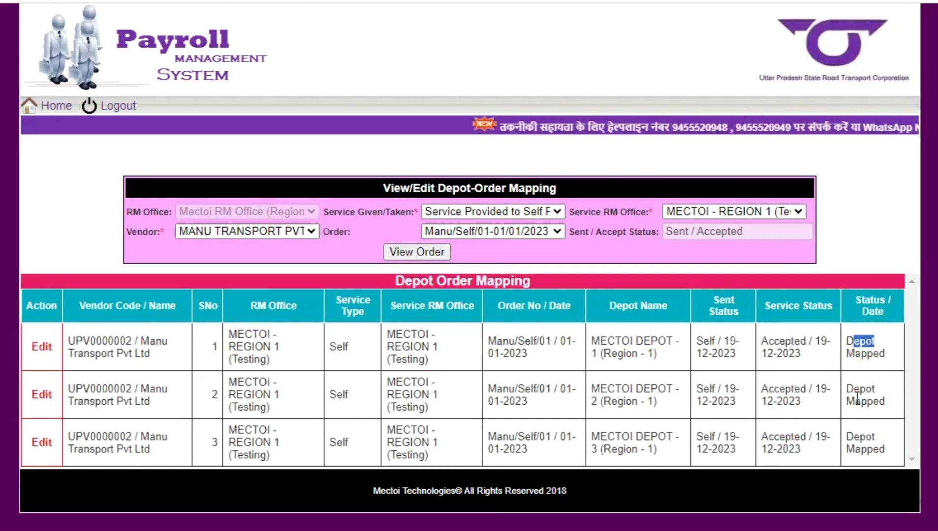
{"action": "left_click_drag", "start_coordinate": [855, 401], "coordinate": [867, 402]}
{"action": "left_click_drag", "start_coordinate": [856, 448], "coordinate": [826, 441]}
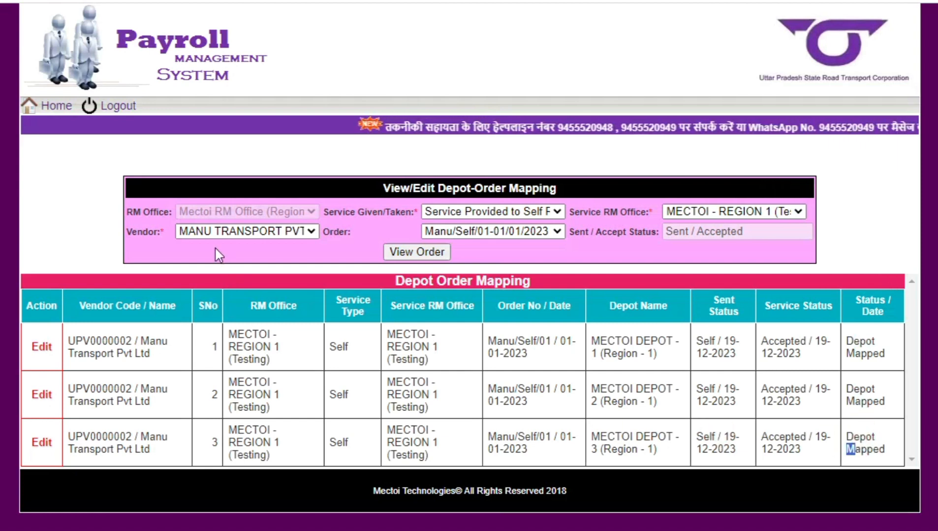
{"action": "left_click", "coordinate": [77, 325]}
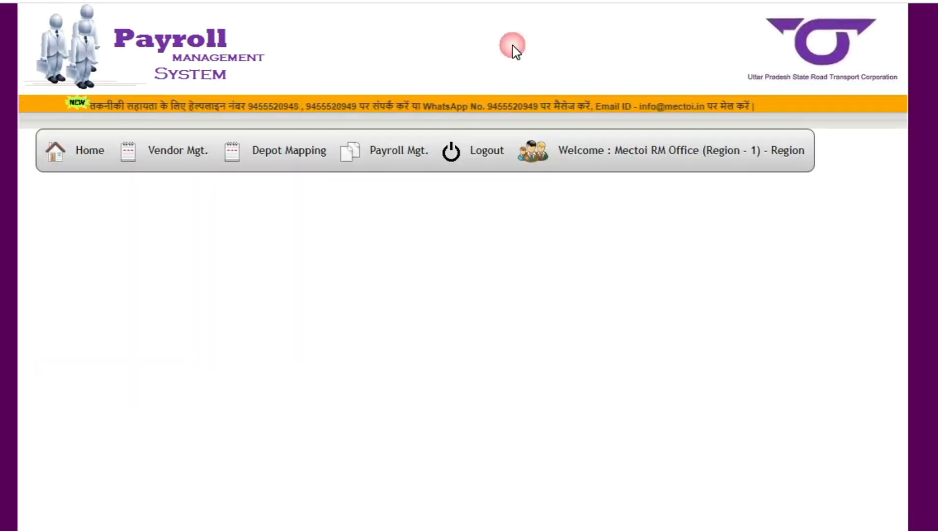
On the Add/Manage Wage Type page, save CONDUCTOR with Kilometer wage type for Manu Transport Pvt Ltd's self work order, and view the mapping
{"action": "mouse_move", "coordinate": [301, 165]}
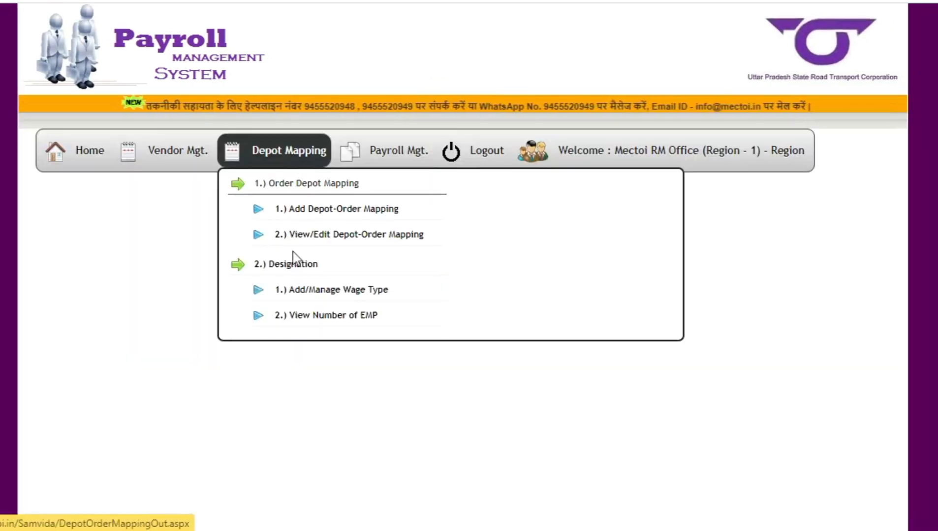
{"action": "left_click", "coordinate": [307, 290]}
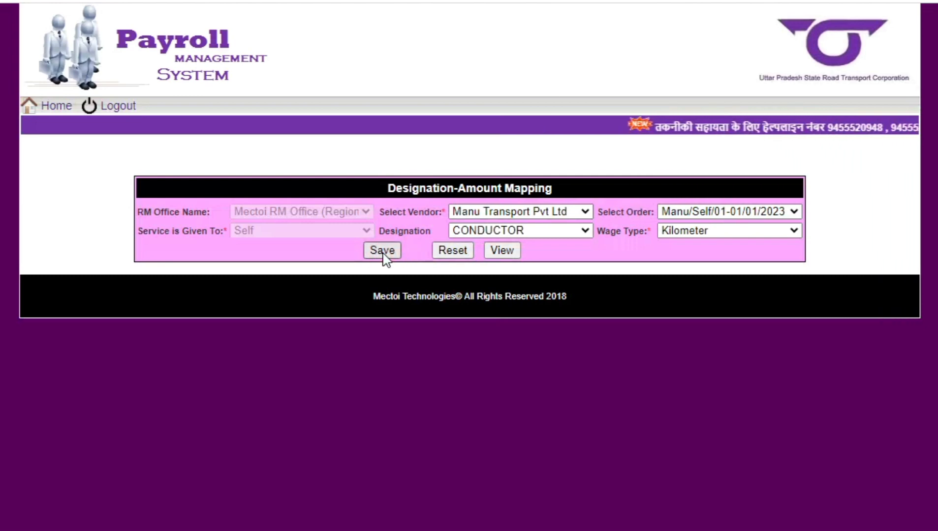
{"action": "left_click", "coordinate": [382, 252]}
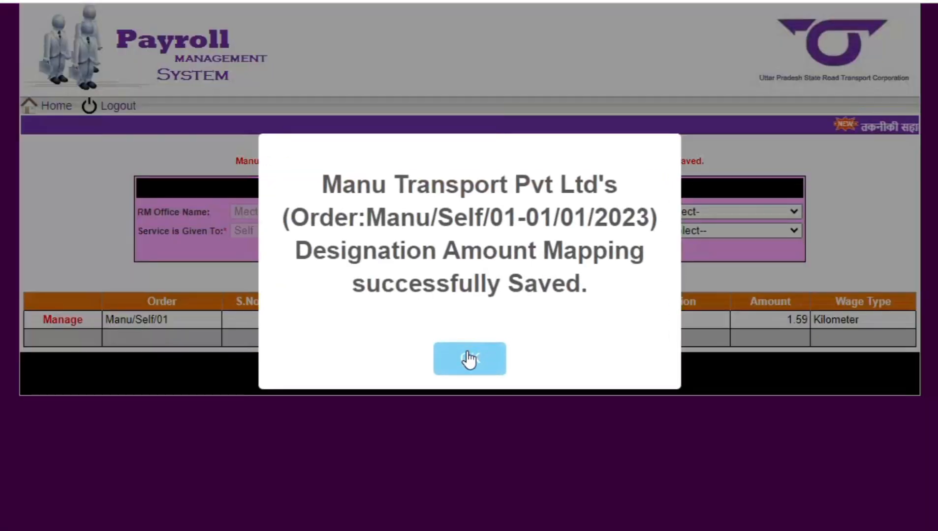
{"action": "left_click", "coordinate": [469, 358]}
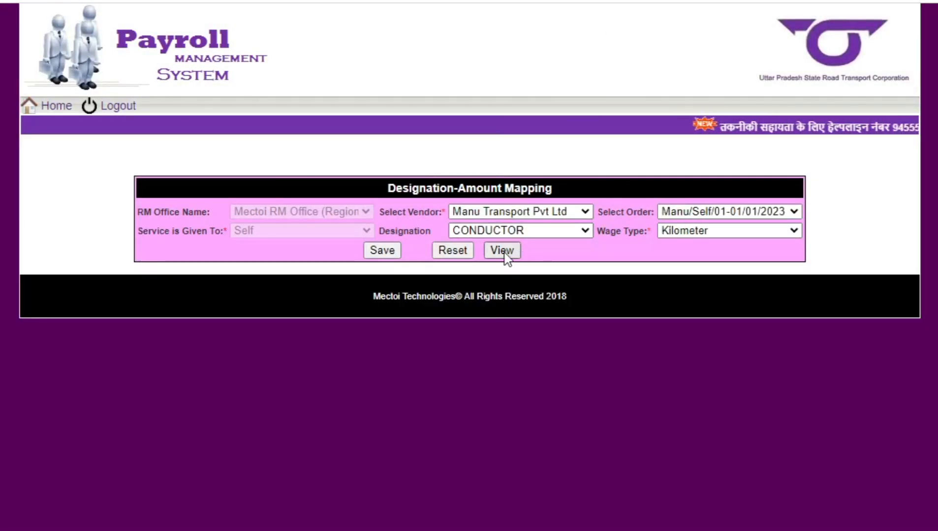
{"action": "left_click", "coordinate": [501, 253]}
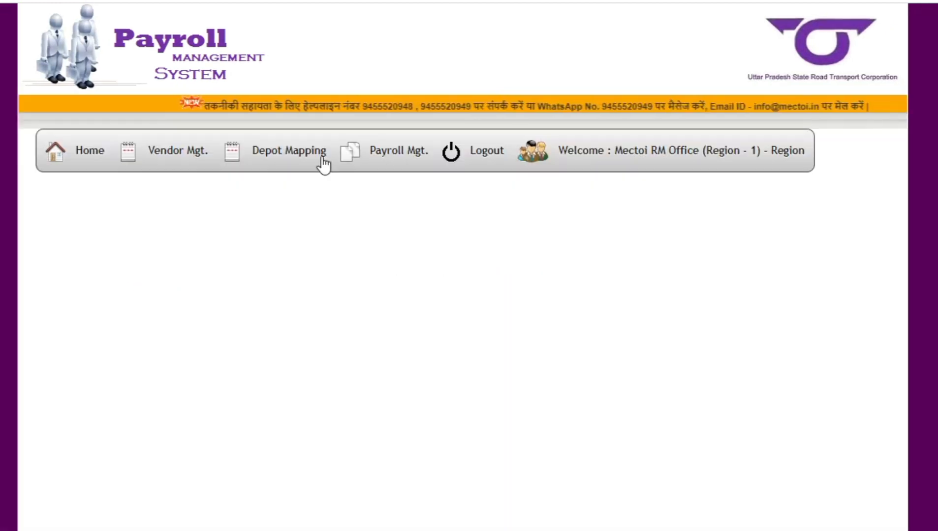
On the View Number of EMP page, look up the employee counts for Manu Transport Pvt Ltd's self work order, and return to the home page
{"action": "mouse_move", "coordinate": [306, 158]}
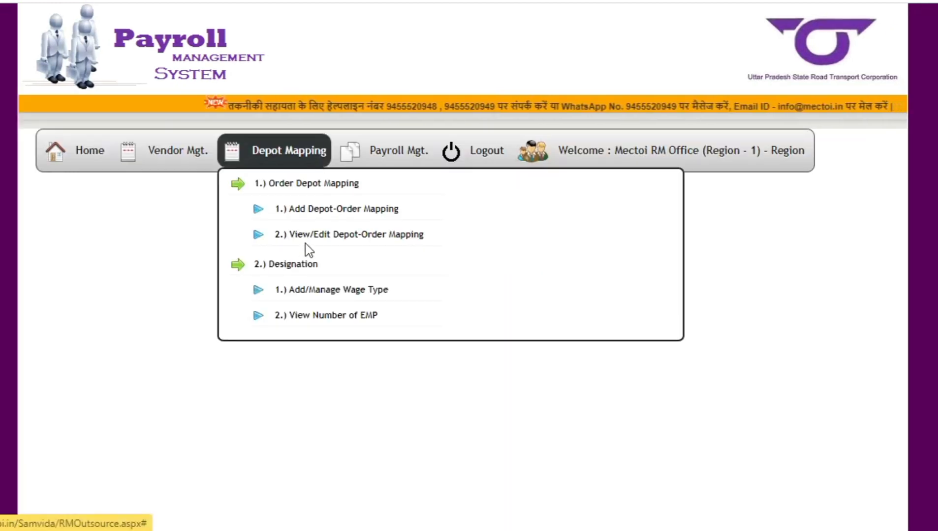
{"action": "left_click", "coordinate": [336, 315]}
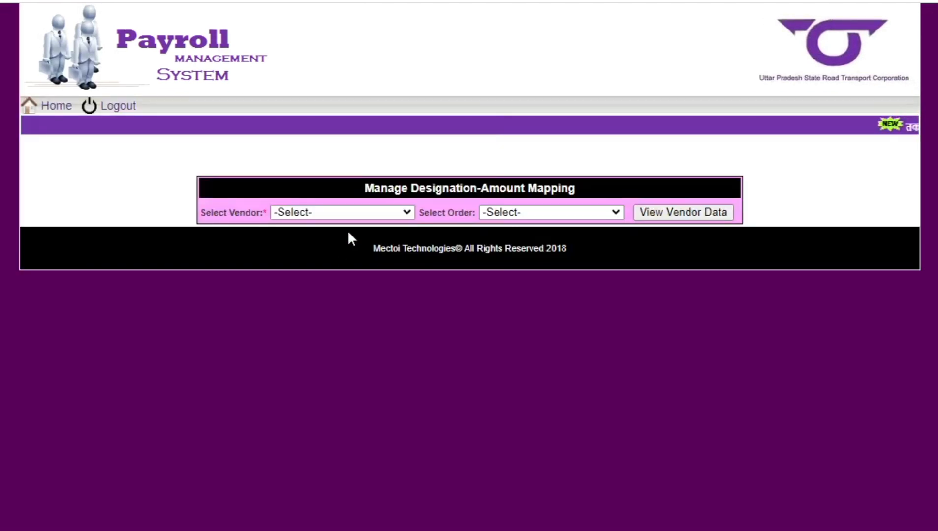
{"action": "left_click", "coordinate": [362, 211]}
{"action": "left_click", "coordinate": [355, 243]}
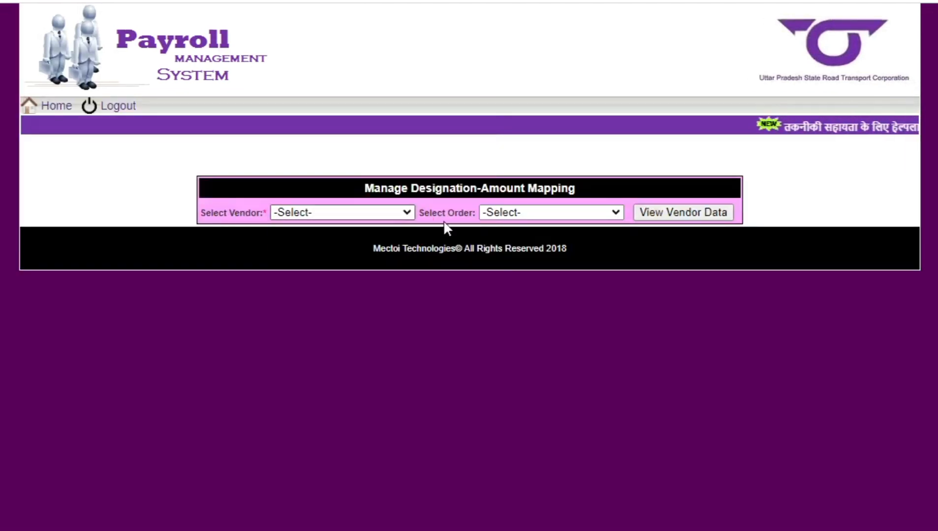
{"action": "left_click", "coordinate": [529, 215]}
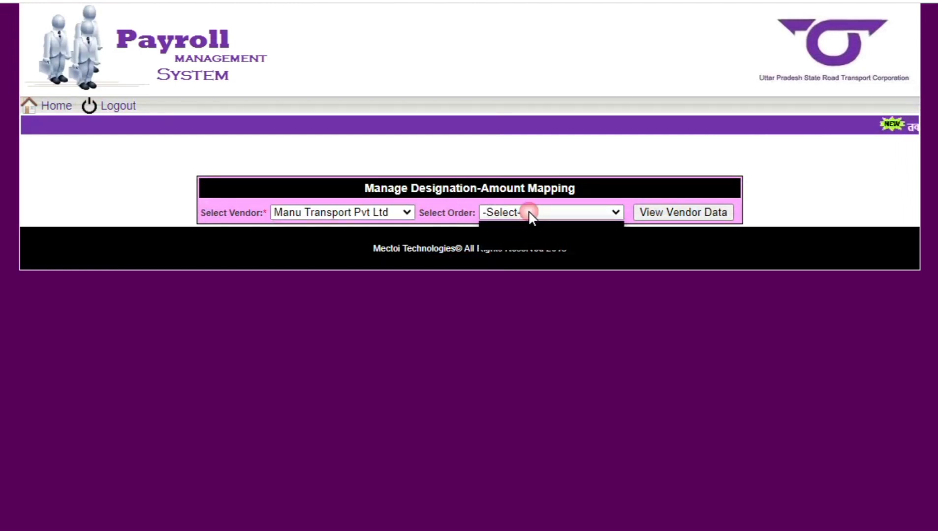
{"action": "left_click", "coordinate": [542, 241]}
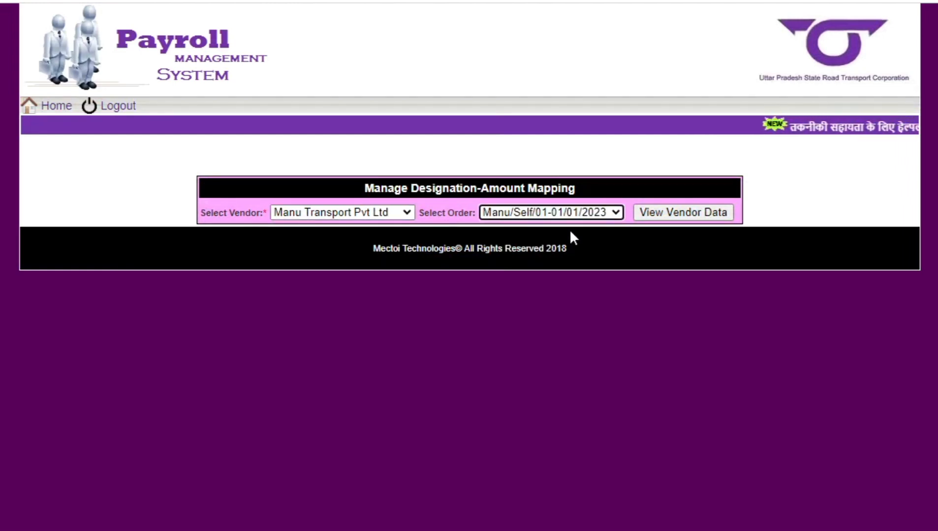
{"action": "left_click", "coordinate": [666, 214]}
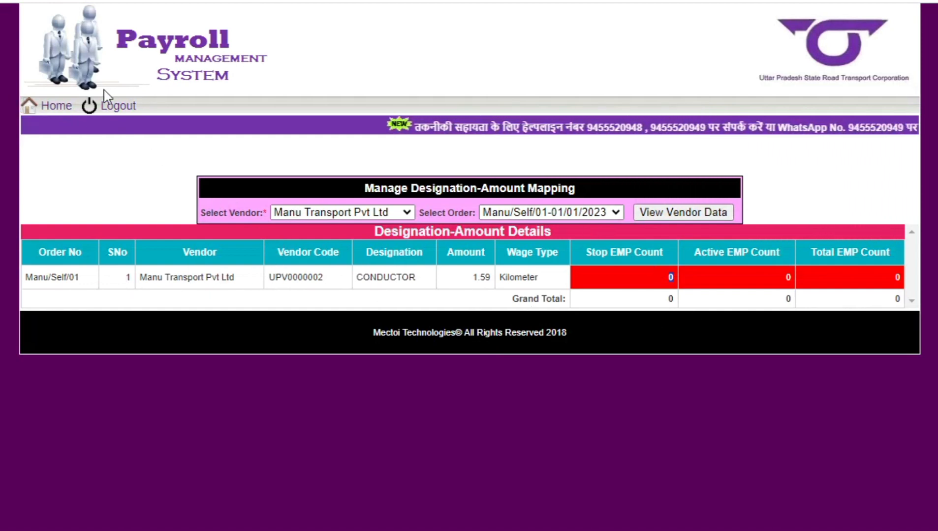
{"action": "left_click", "coordinate": [63, 112]}
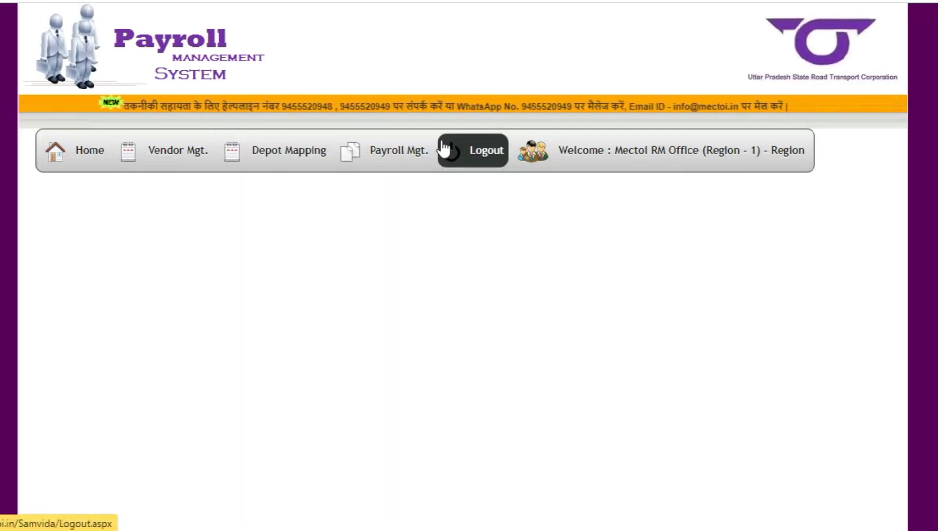
{"action": "mouse_move", "coordinate": [400, 157]}
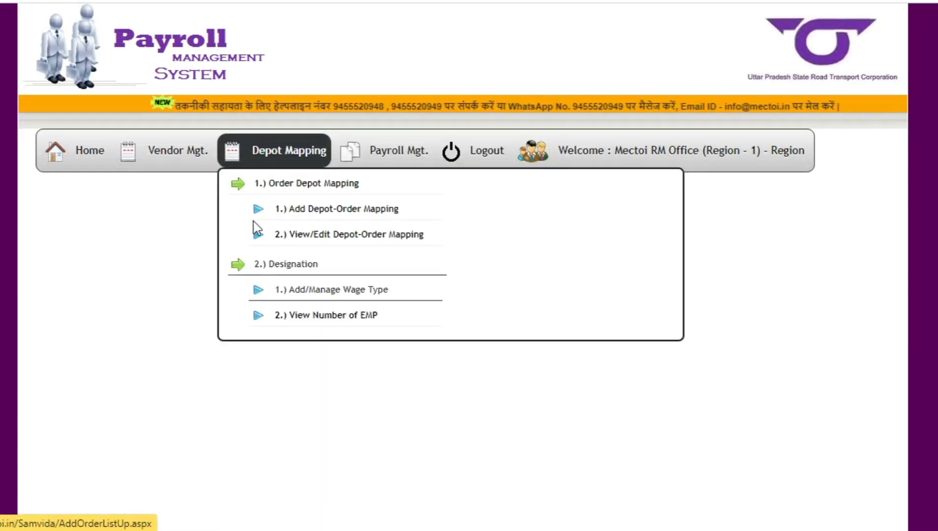
{"action": "mouse_move", "coordinate": [180, 171]}
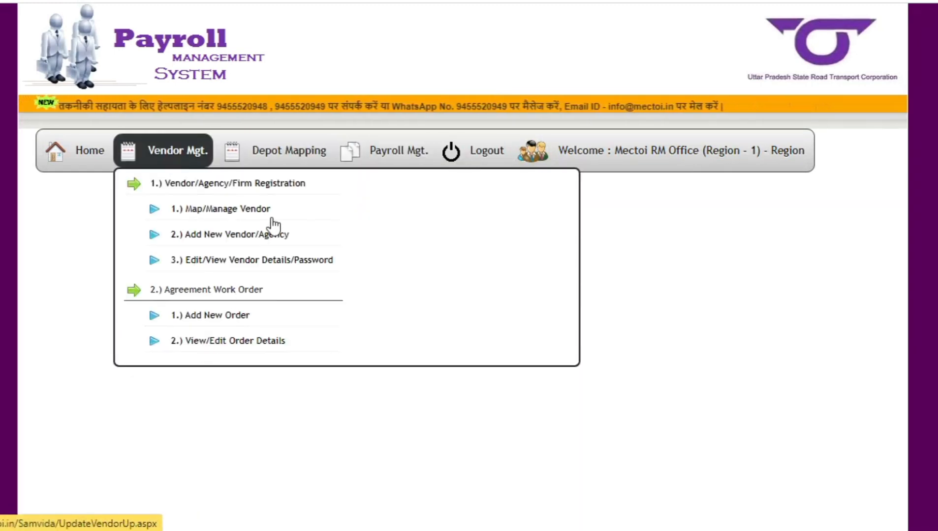
{"action": "mouse_move", "coordinate": [289, 151]}
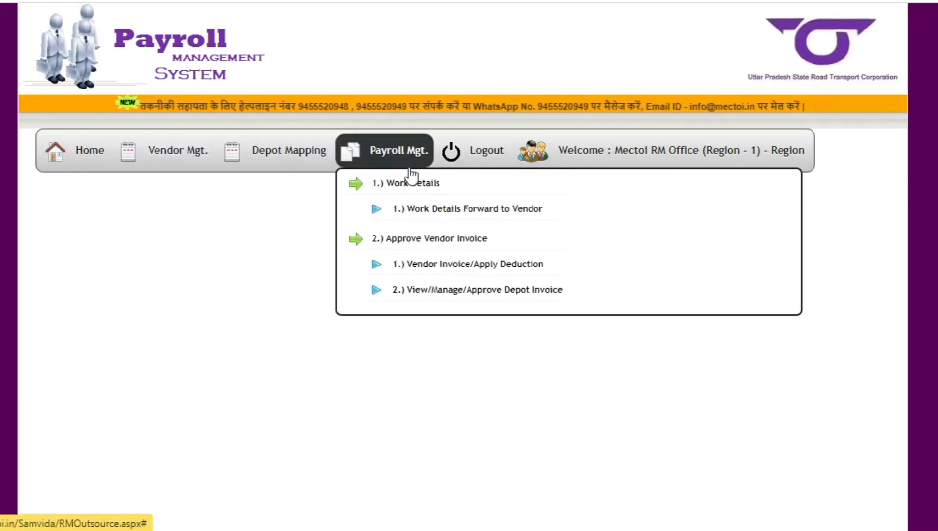